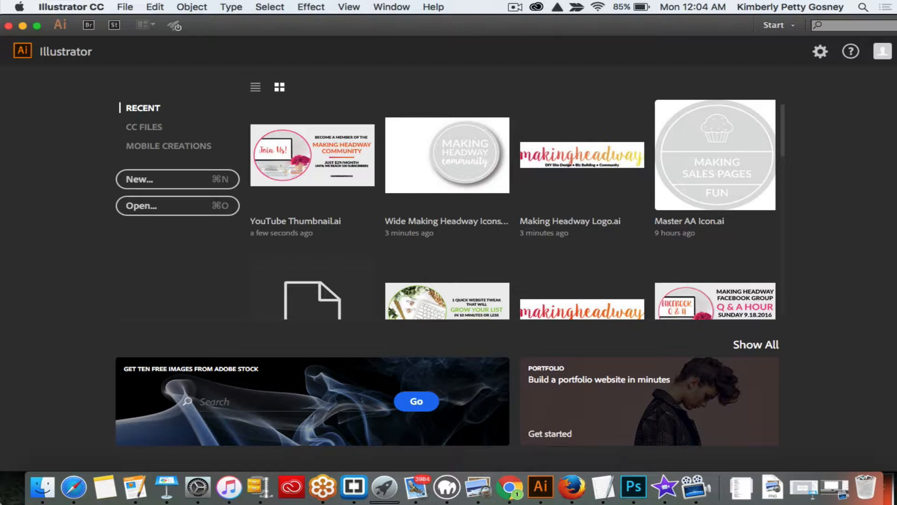
# Create a new document 300 px wide and 300 px high
pyautogui.click(125, 7)
pyautogui.click(134, 25)
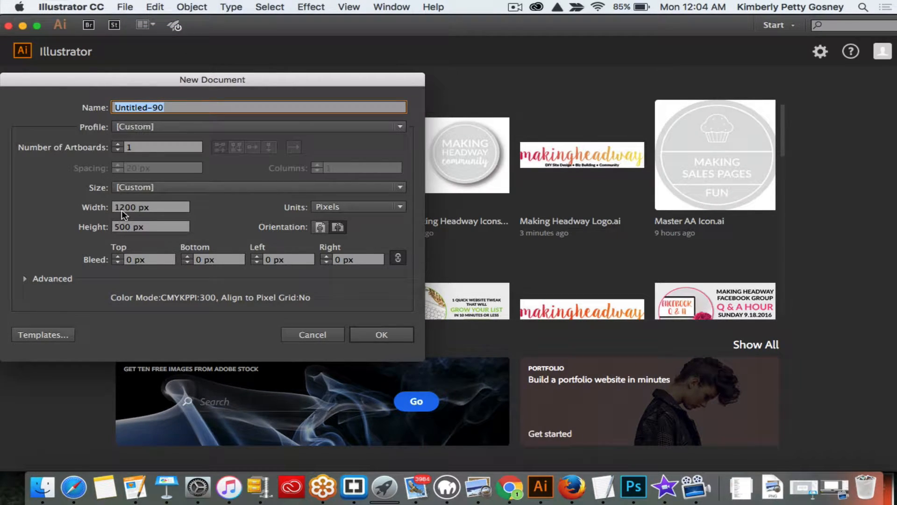
pyautogui.click(134, 205)
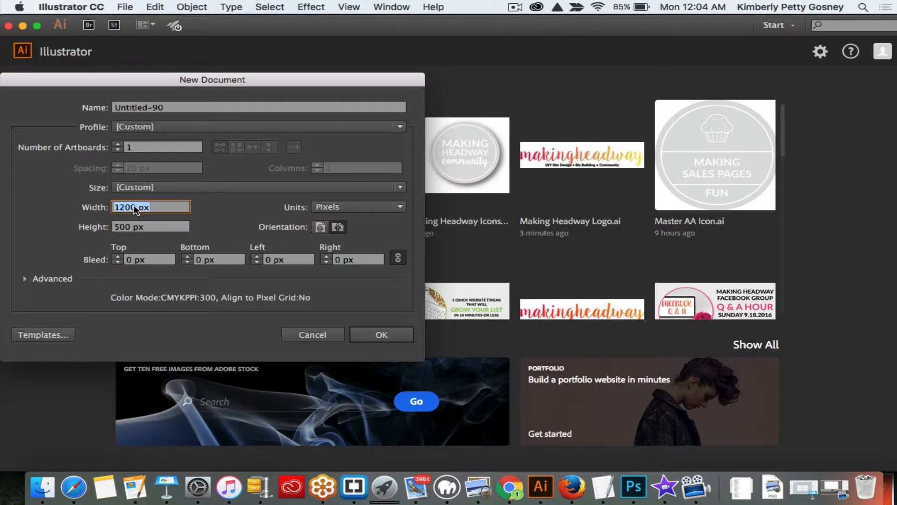
pyautogui.write('300')
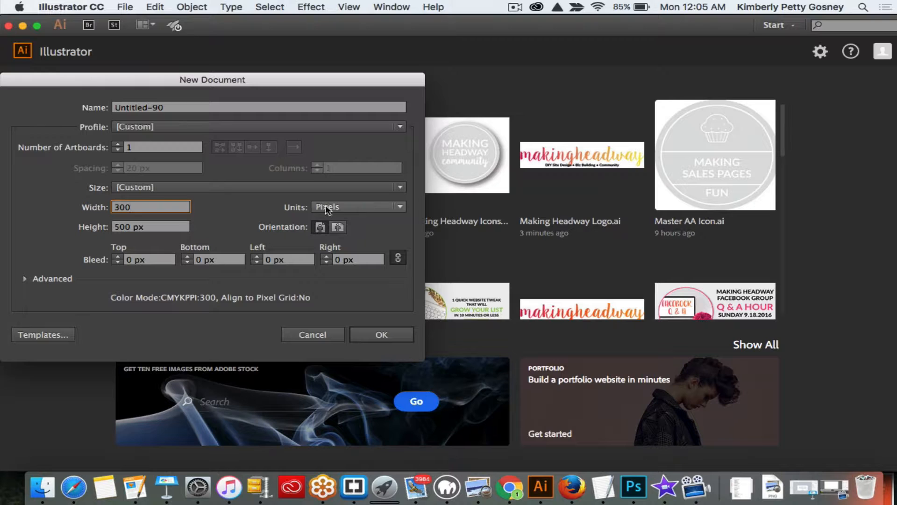
pyautogui.press('Tab')
pyautogui.write('300')
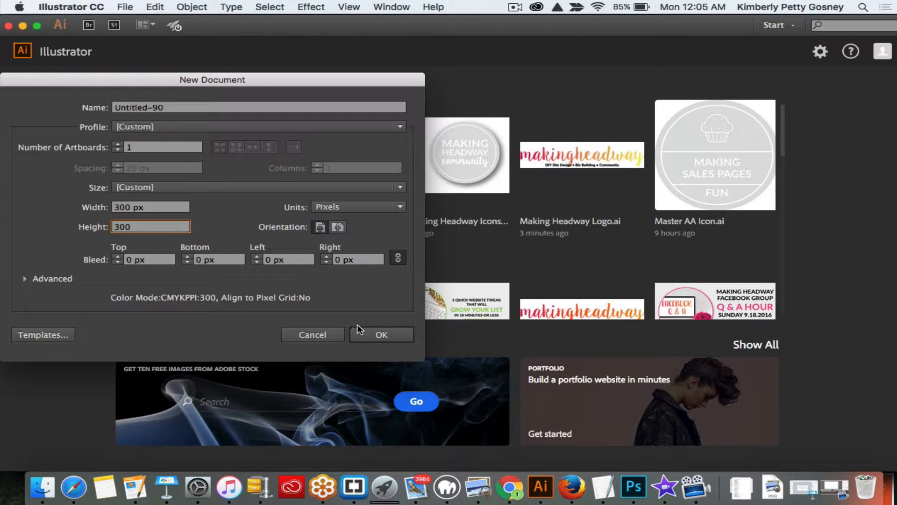
pyautogui.click(373, 338)
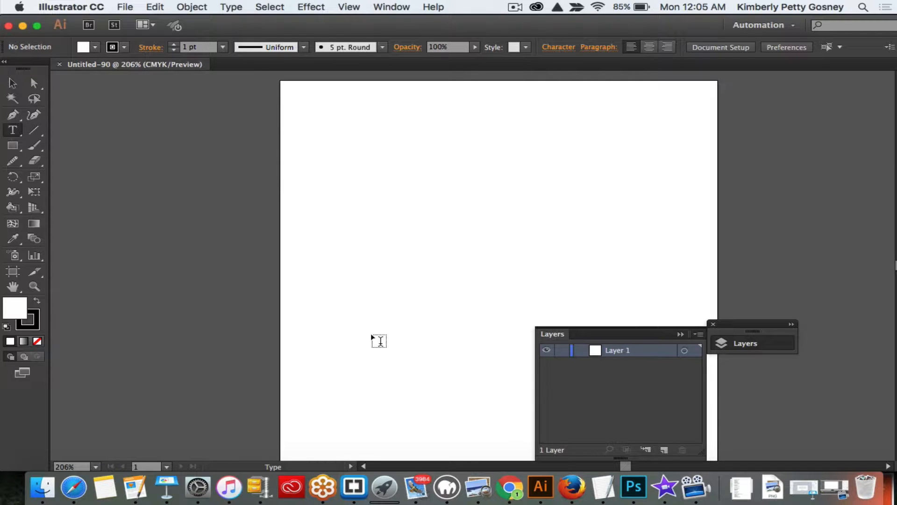
# Close the Layers panel, show it again and place it beside the artboard's upper right edge
pyautogui.click(681, 334)
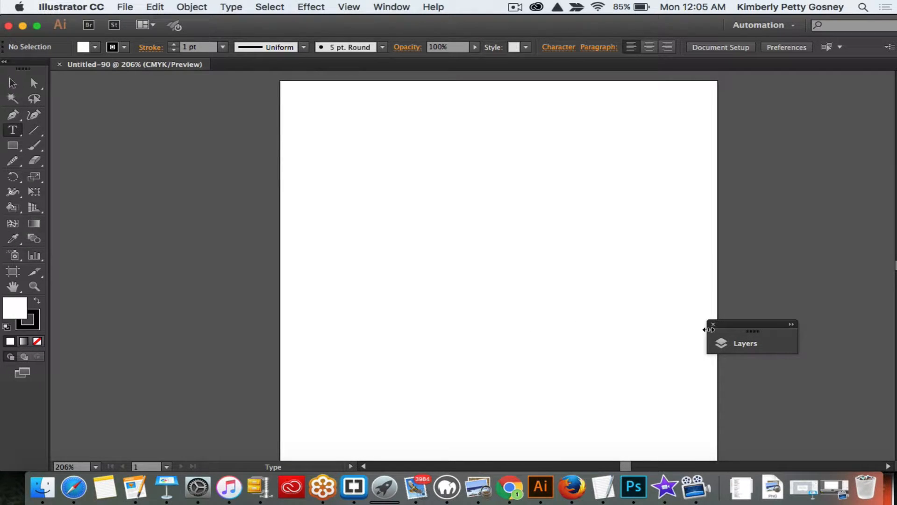
pyautogui.click(713, 324)
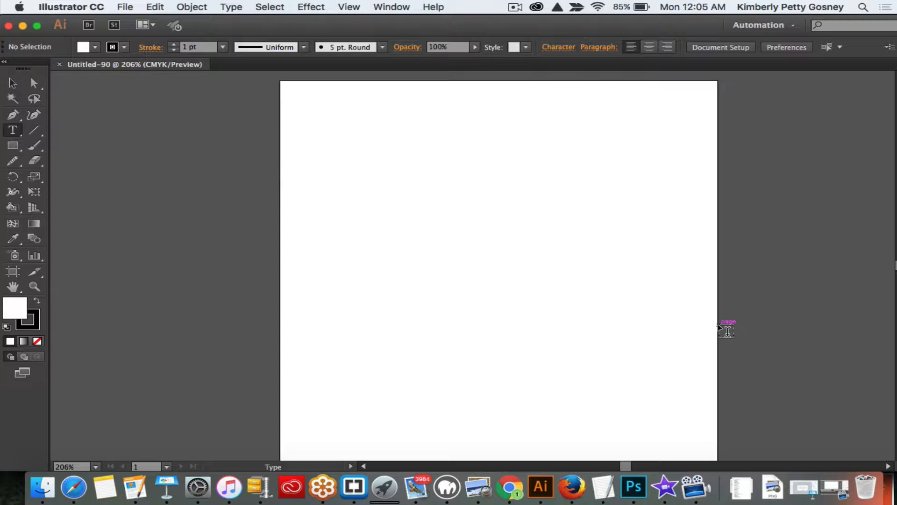
pyautogui.click(392, 7)
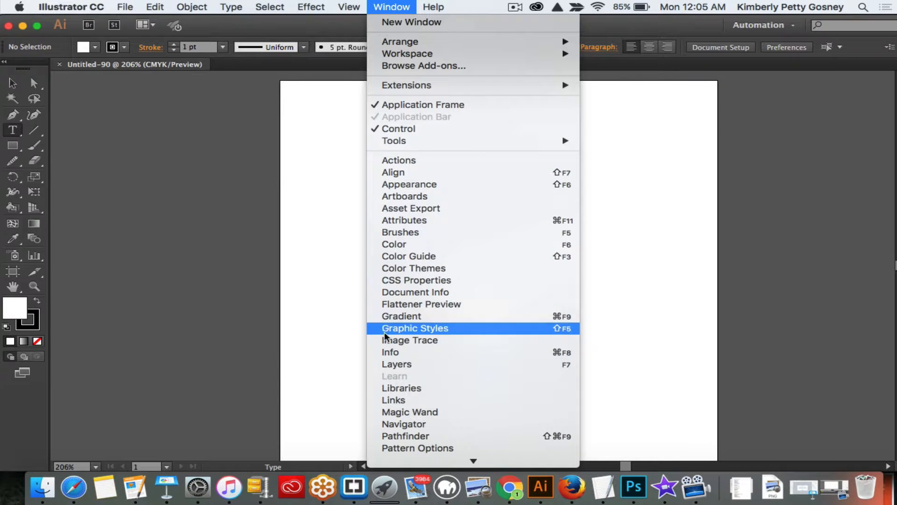
pyautogui.click(405, 365)
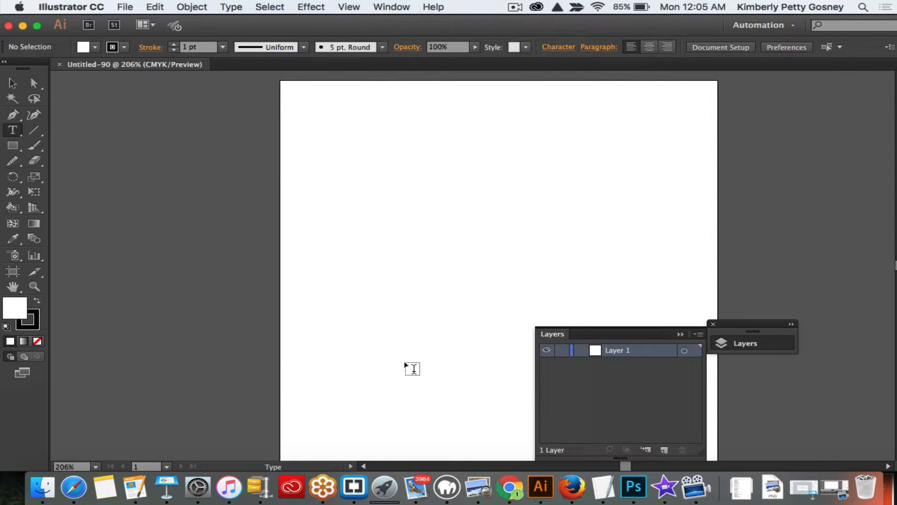
pyautogui.moveTo(634, 336); pyautogui.dragTo(815, 116)
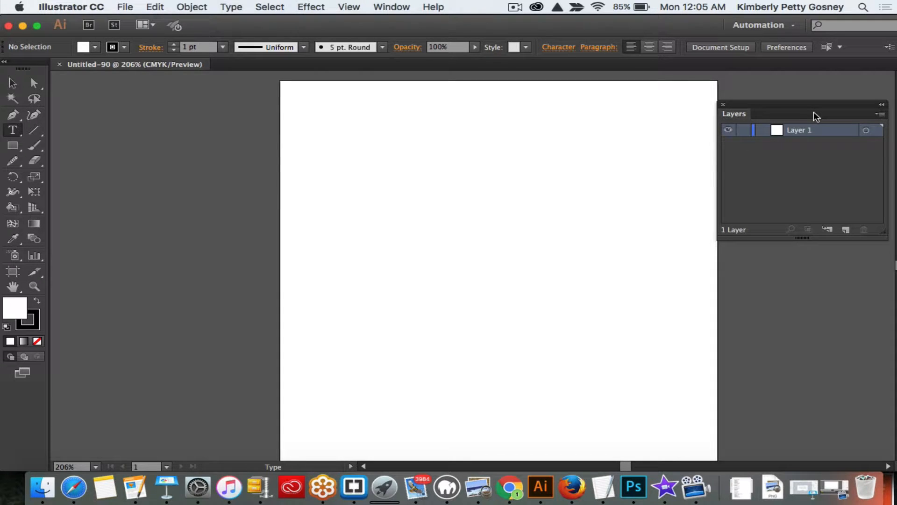
# Show the Swatches panel group, dock Layers above it and place the combined stack beside the artboard
pyautogui.click(391, 6)
pyautogui.scroll(-5, 442, 382)
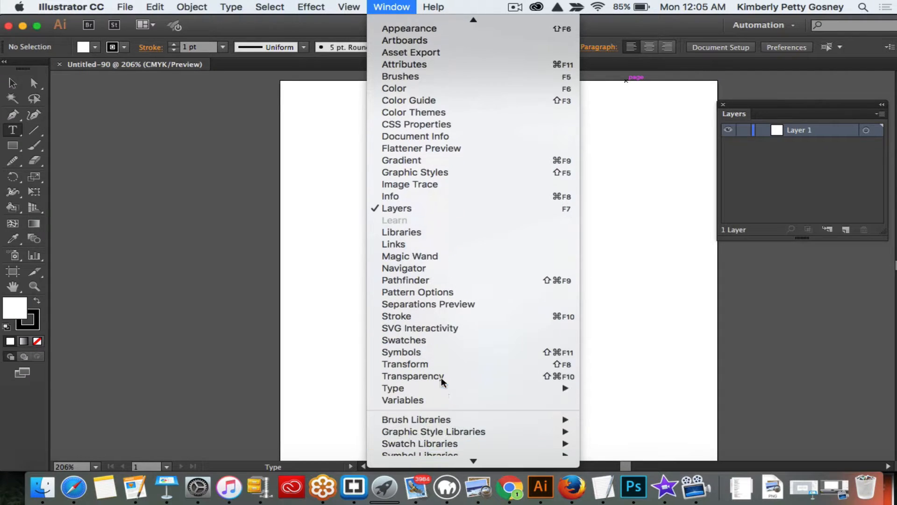
pyautogui.click(411, 341)
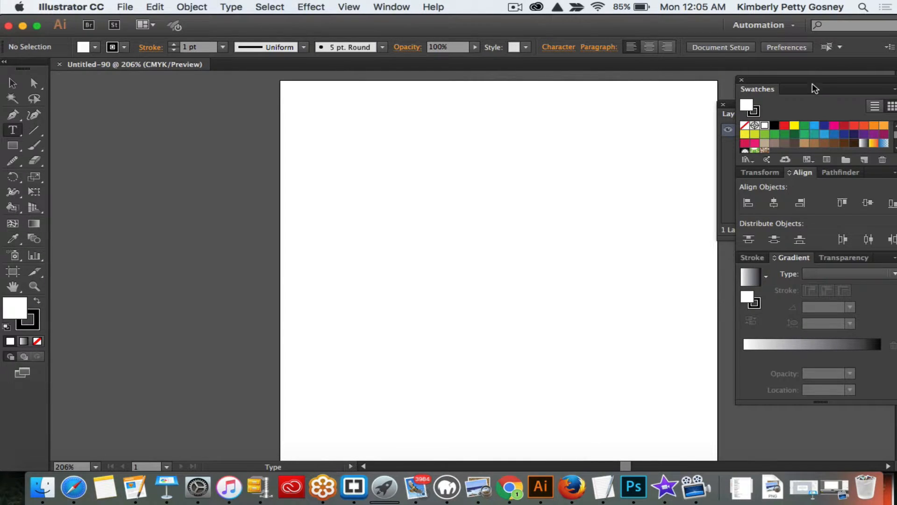
pyautogui.moveTo(814, 83); pyautogui.dragTo(803, 241)
pyautogui.moveTo(781, 106); pyautogui.dragTo(785, 34)
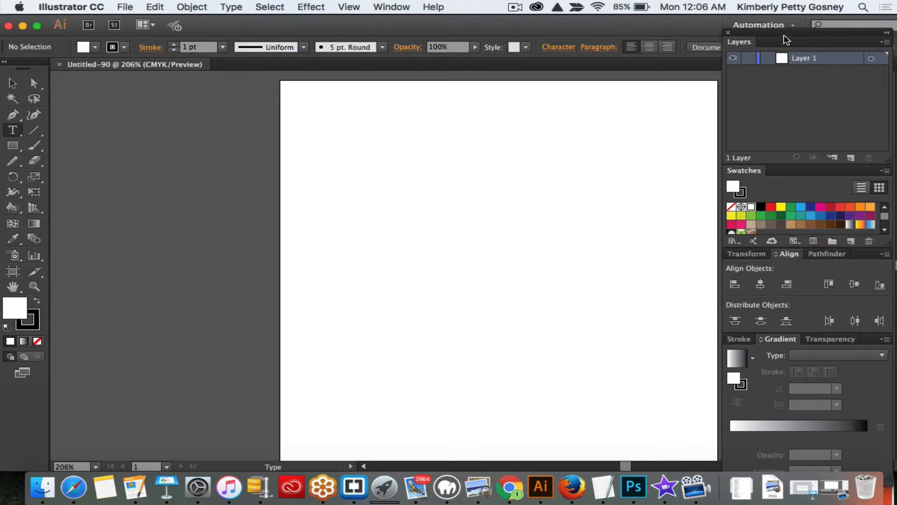
pyautogui.moveTo(785, 38)
pyautogui.mouseDown()
pyautogui.moveTo(816, 39)
pyautogui.moveTo(801, 38)
pyautogui.mouseUp()
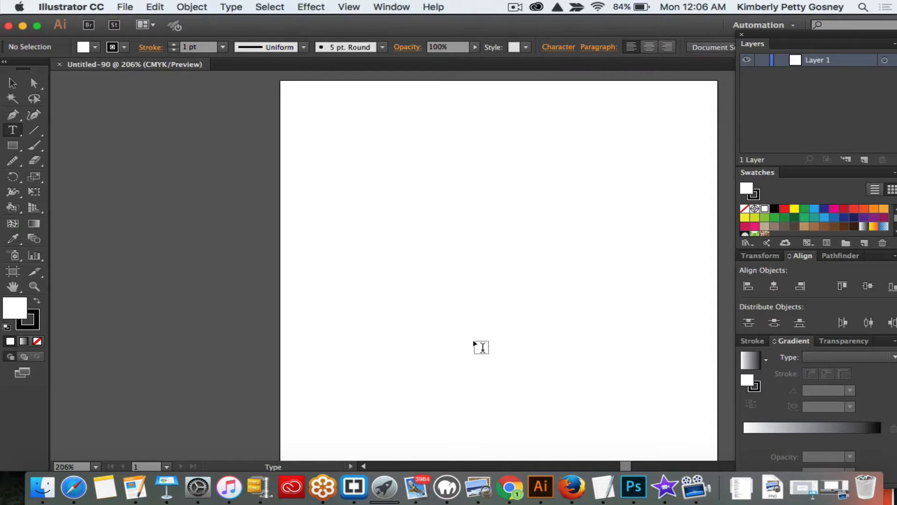
# Create a circle 250 px wide and 250 px high with the Ellipse tool
pyautogui.click(13, 146)
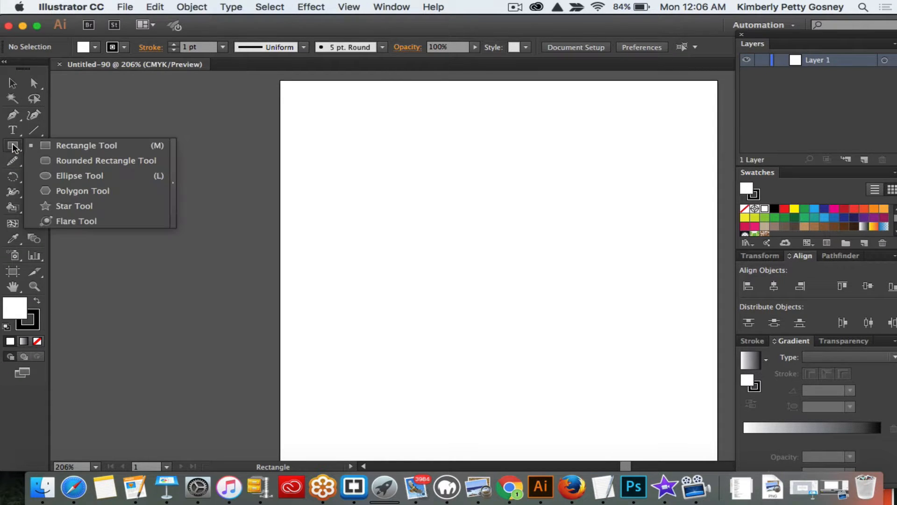
pyautogui.click(61, 179)
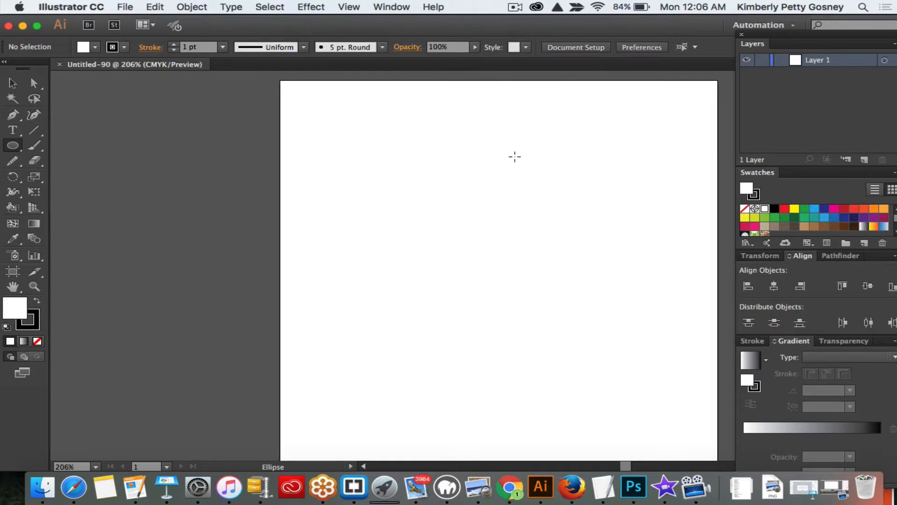
pyautogui.click(449, 211)
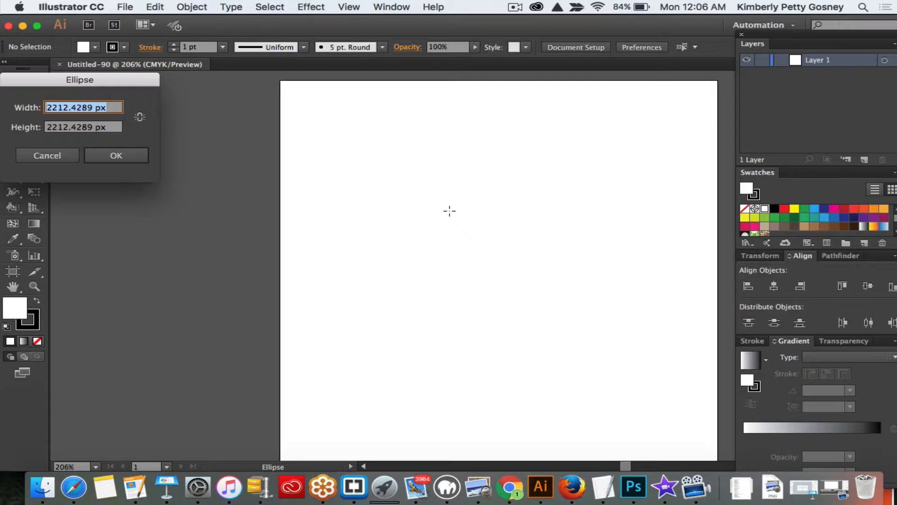
pyautogui.write('250')
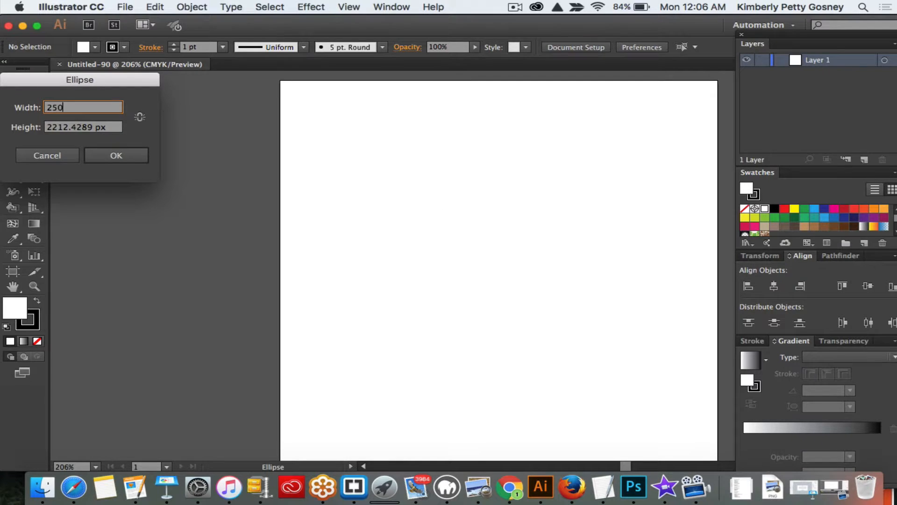
pyautogui.press('Tab')
pyautogui.write('250')
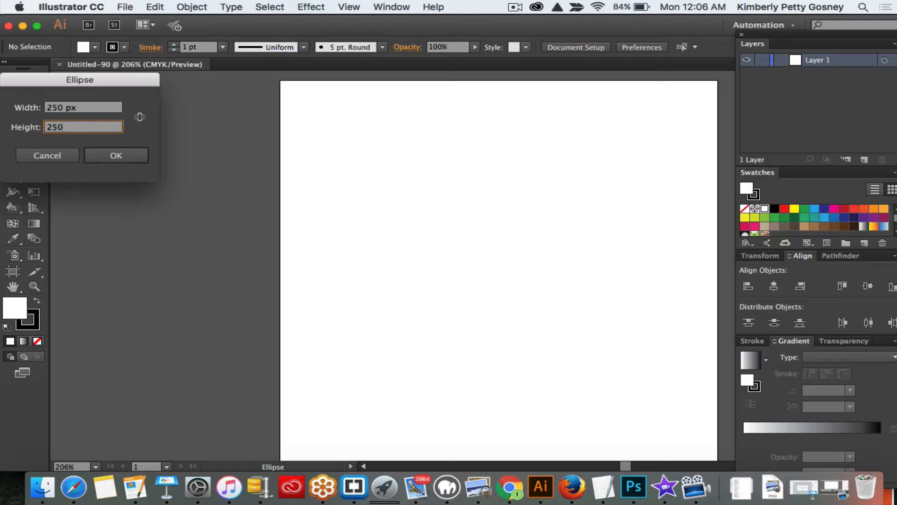
pyautogui.press('Return')
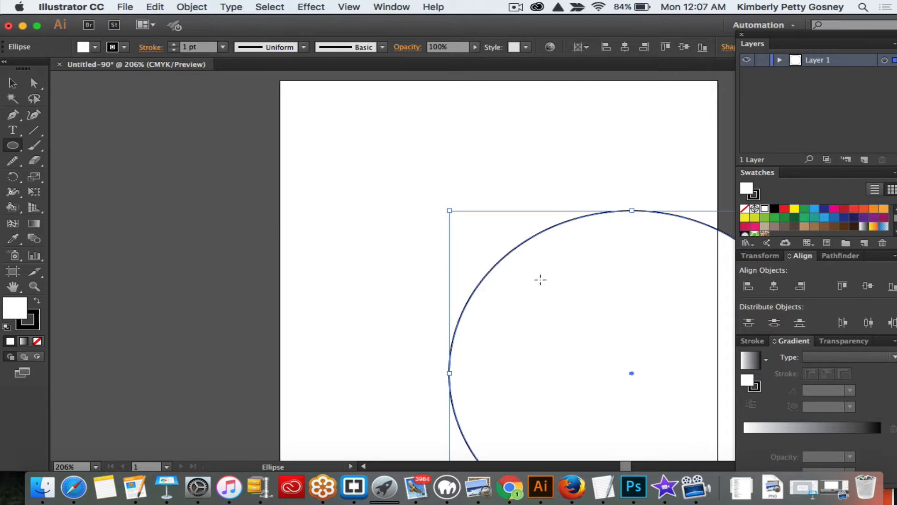
# Center the circle on the artboard horizontally and vertically, and set its fill to none
pyautogui.click(388, 7)
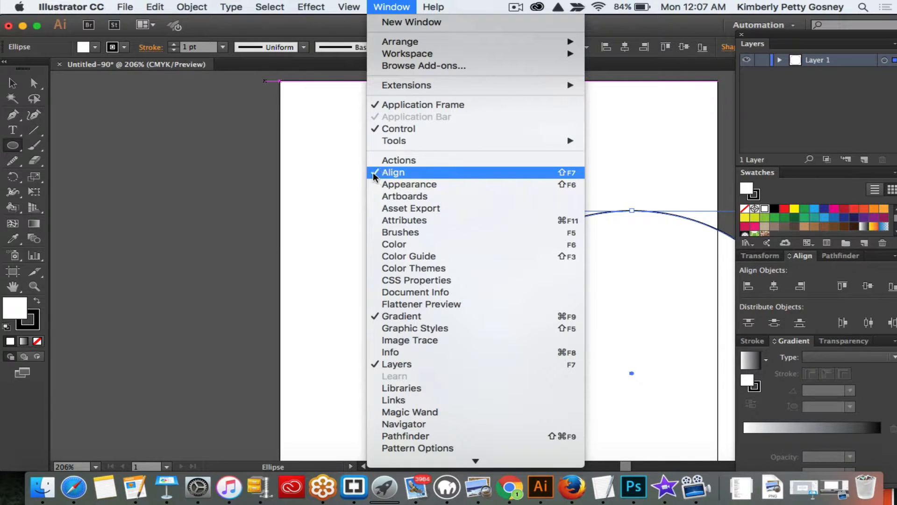
pyautogui.click(261, 194)
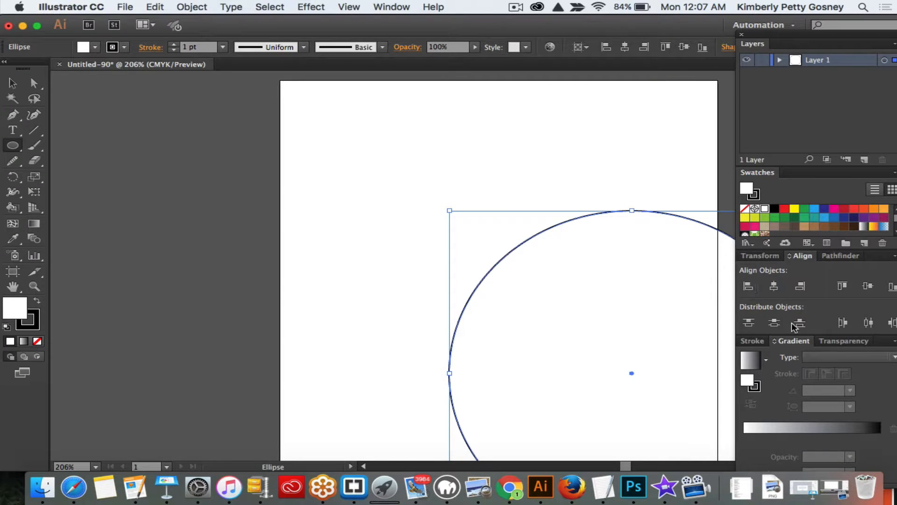
pyautogui.click(775, 286)
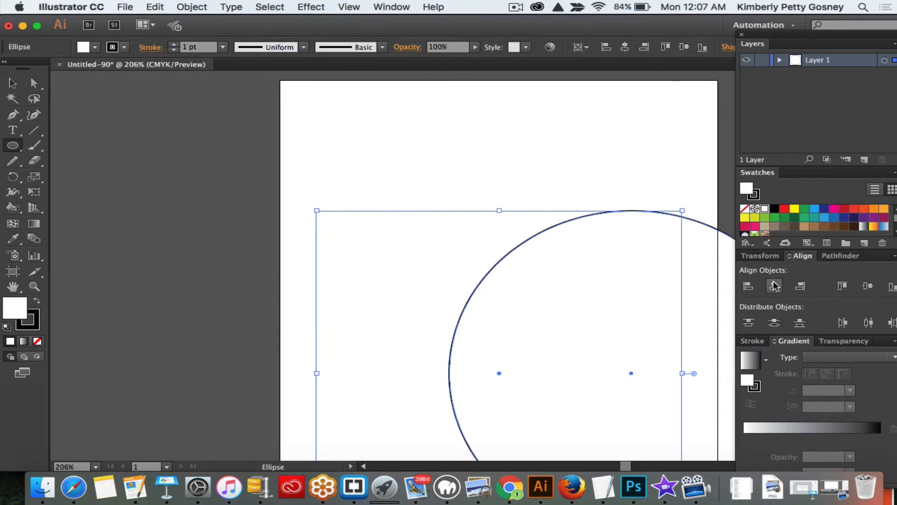
pyautogui.click(869, 287)
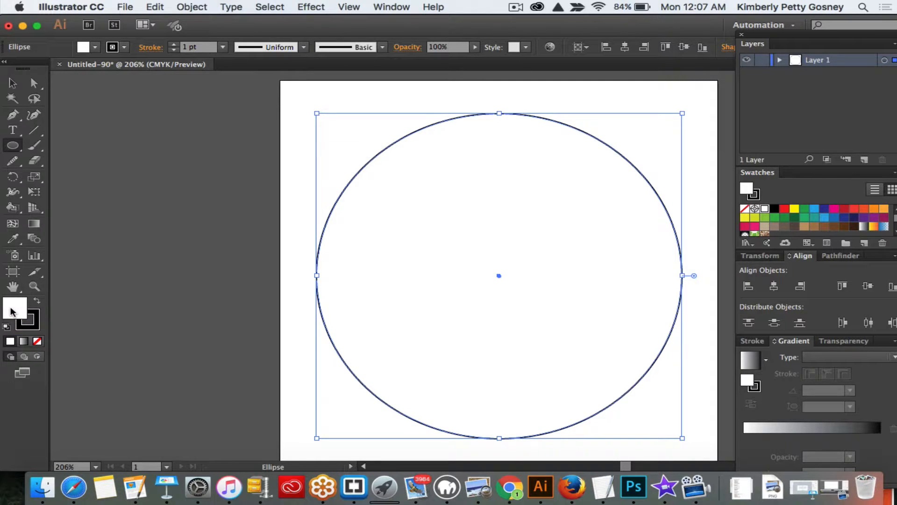
pyautogui.click(37, 343)
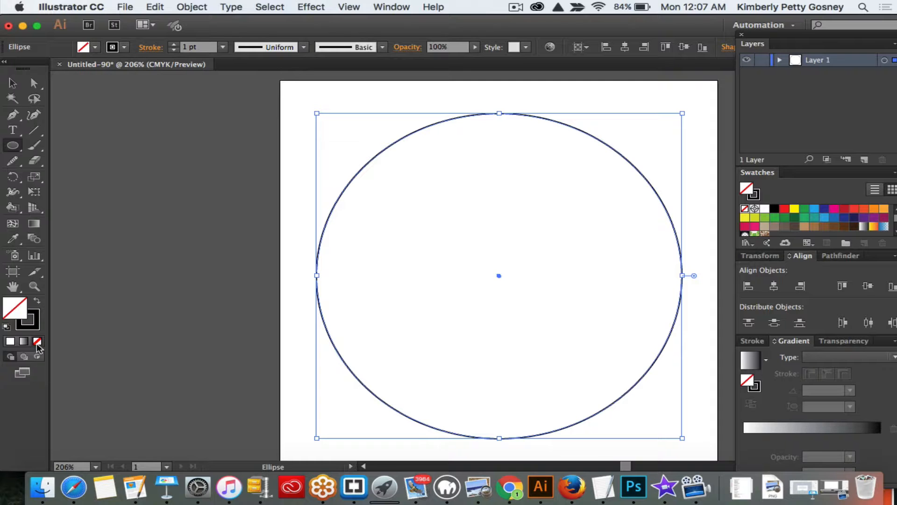
# Nudge the circle left past the artboard's edge and realign it to the horizontal center
pyautogui.hotkey('shift', 'Left')
pyautogui.hotkey('shift', 'Left')
pyautogui.hotkey('shift', 'Left')
pyautogui.hotkey('shift', 'Left')
pyautogui.hotkey('shift', 'Left')
pyautogui.hotkey('shift', 'Left')
pyautogui.hotkey('shift', 'Left')
pyautogui.hotkey('shift', 'Left')
pyautogui.hotkey('shift', 'Left')
pyautogui.hotkey('shift', 'Left')
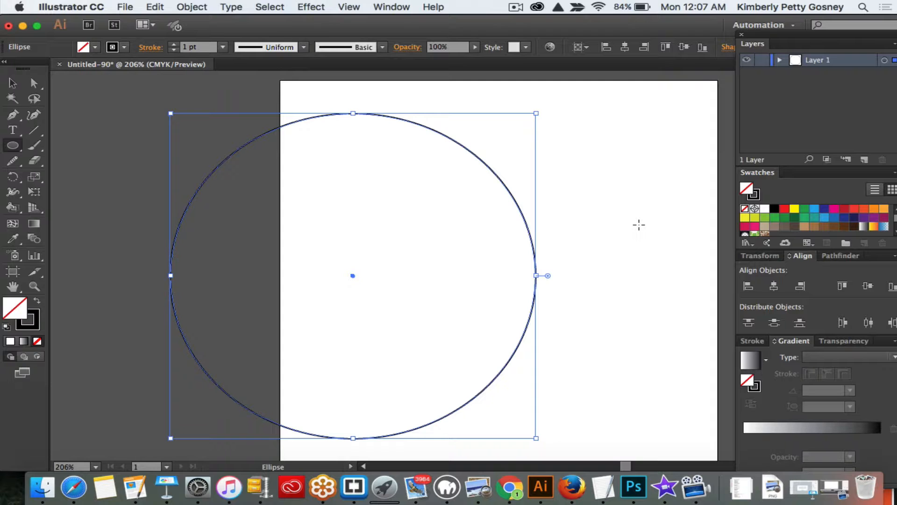
pyautogui.click(773, 285)
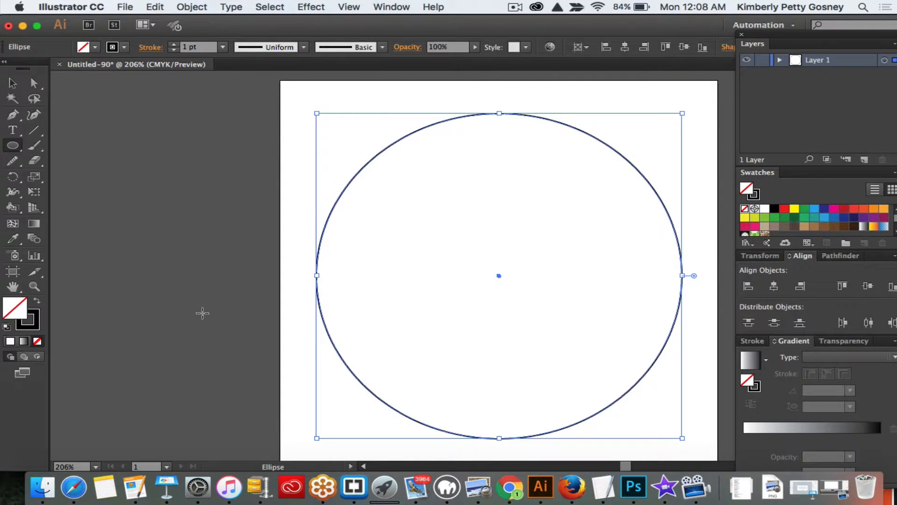
# Set the circle's stroke to none and close the color controls covering the artwork
pyautogui.click(33, 325)
pyautogui.click(38, 342)
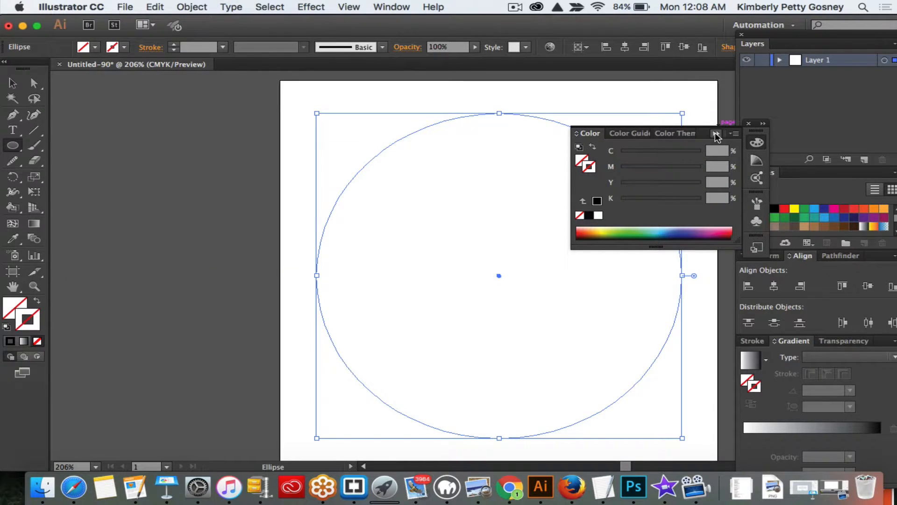
pyautogui.click(716, 134)
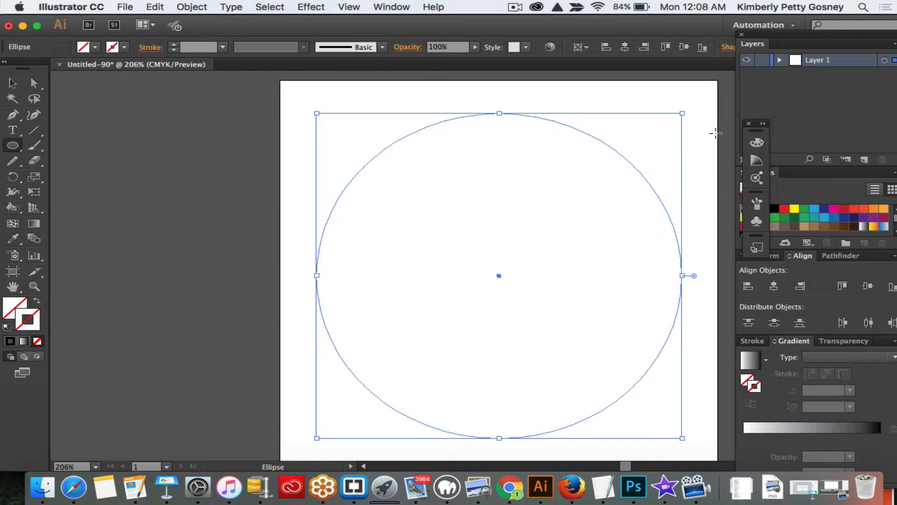
pyautogui.click(748, 123)
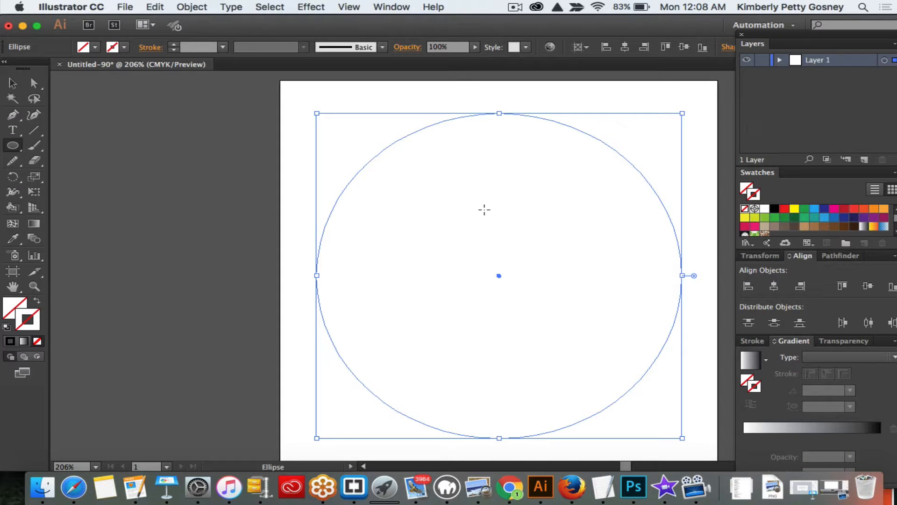
# Fill the circle with the color ff3f84
pyautogui.click(11, 310)
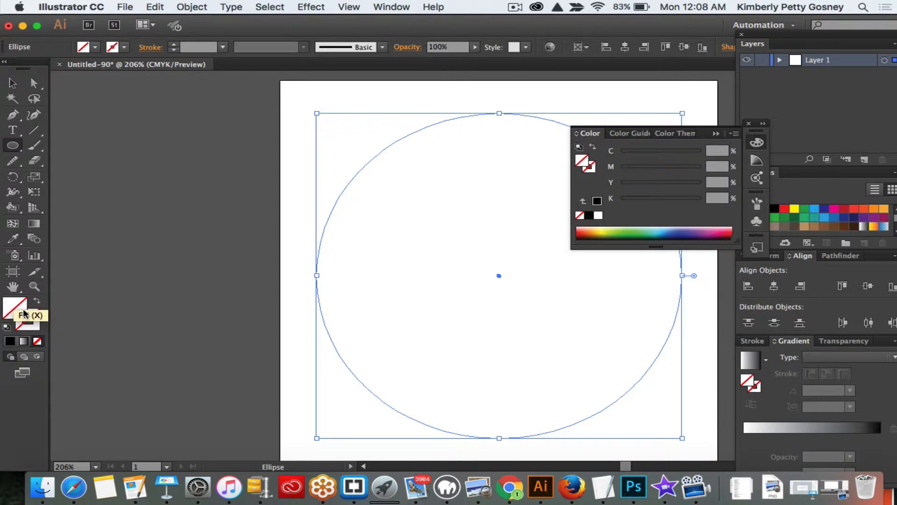
pyautogui.click(716, 133)
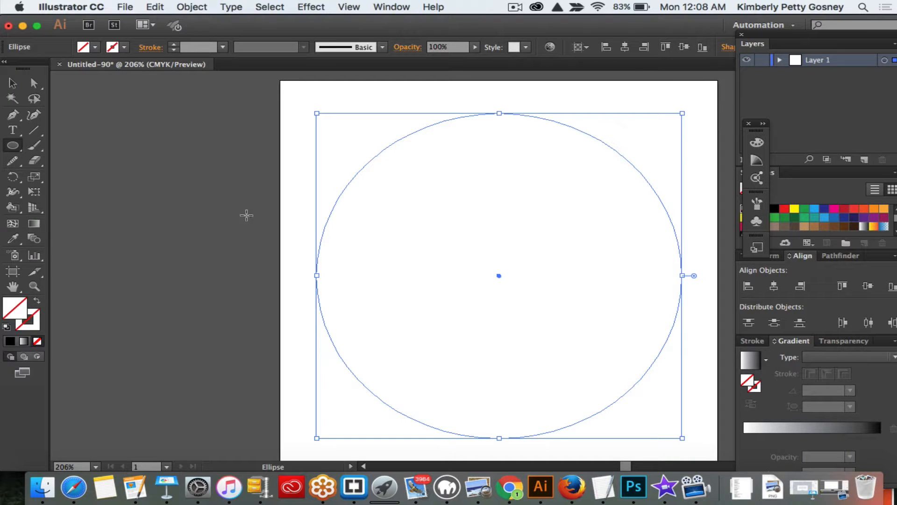
pyautogui.doubleClick(9, 310)
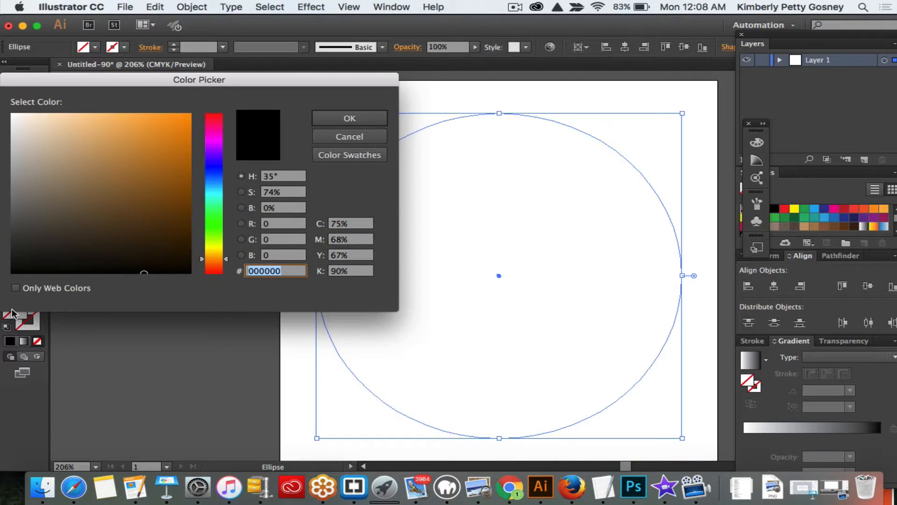
pyautogui.write('ff3f84')
pyautogui.press('Return')
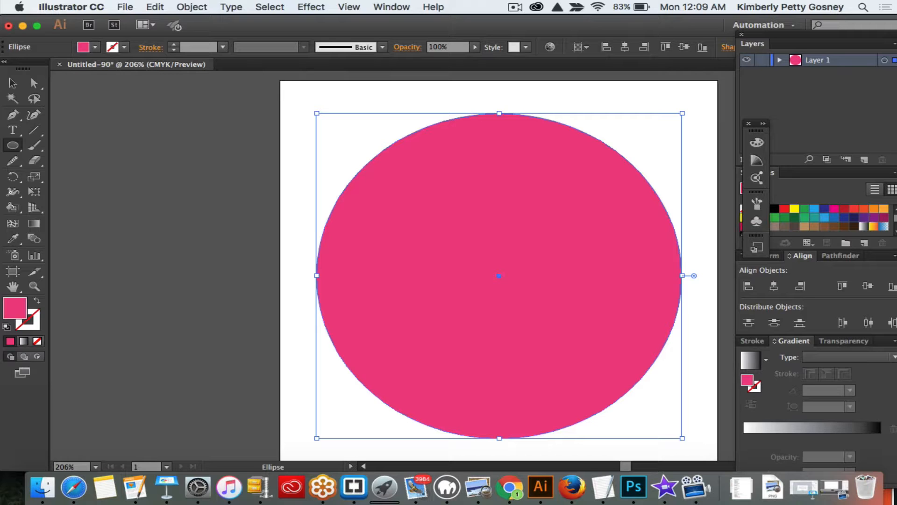
# Try two fill colors on the circle in turn: f15a29 and 33ccdd
pyautogui.doubleClick(16, 310)
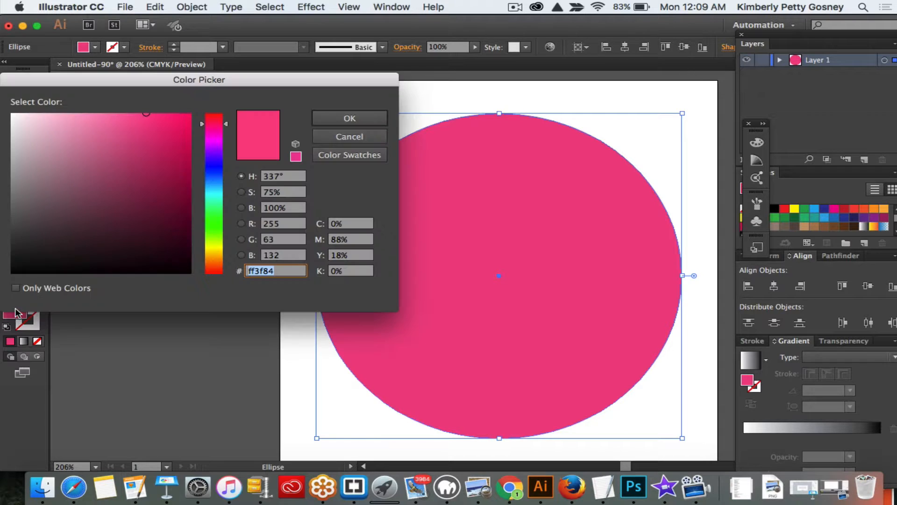
pyautogui.write('f15a2')
pyautogui.write('4')
pyautogui.press('Return')
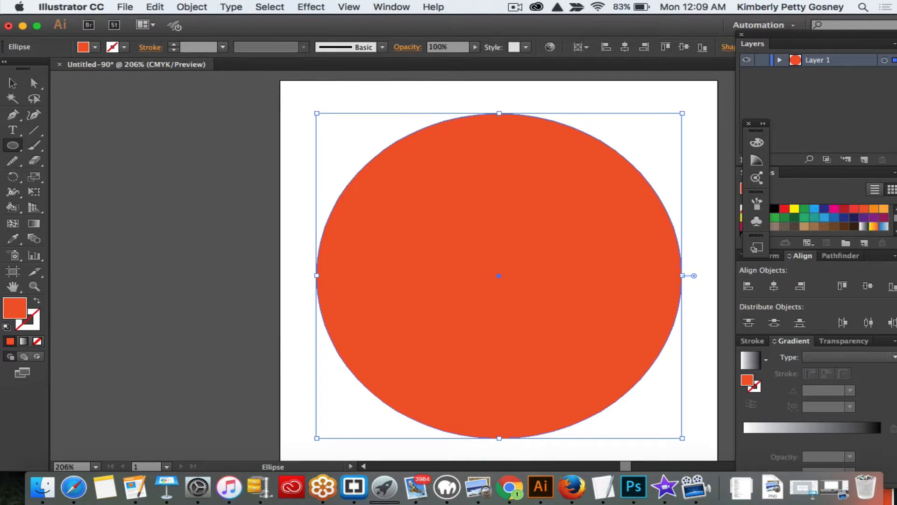
pyautogui.doubleClick(15, 309)
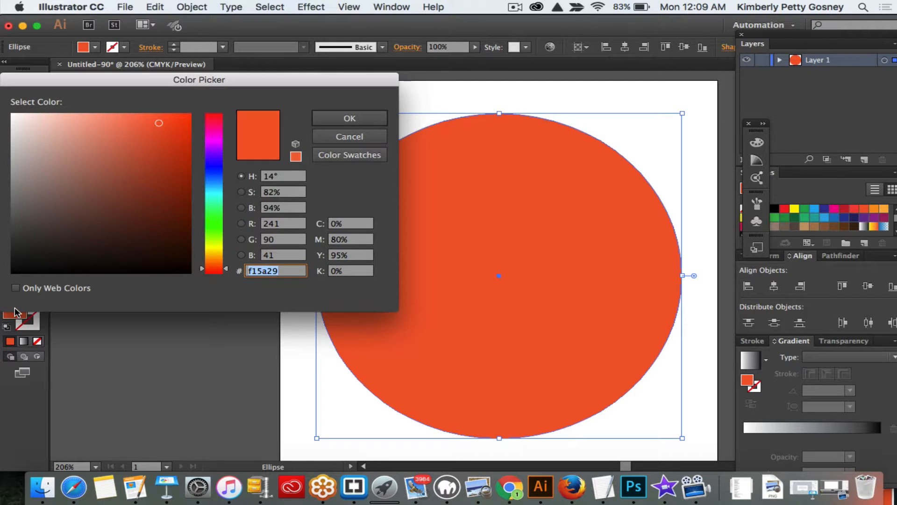
pyautogui.write('33ccdd')
pyautogui.press('Return')
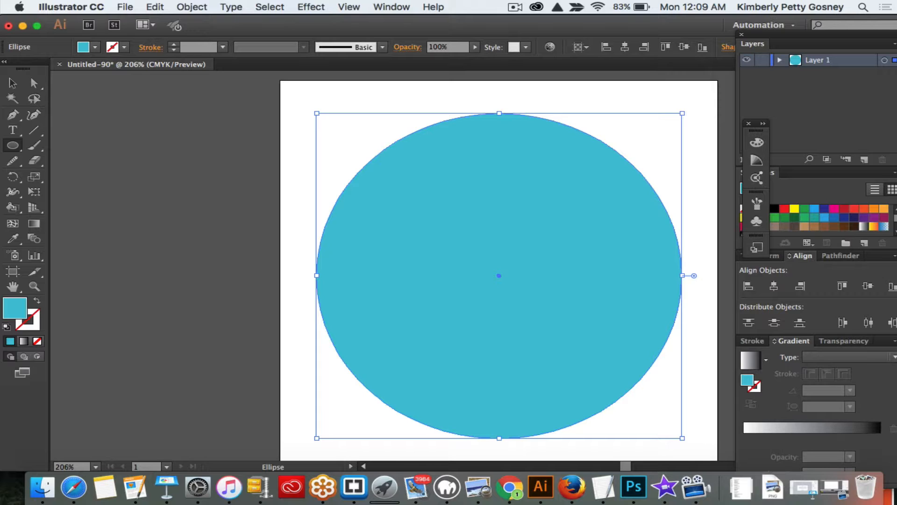
# Close the floating panel strip covering the swatches and look through the list of available panels
pyautogui.click(750, 123)
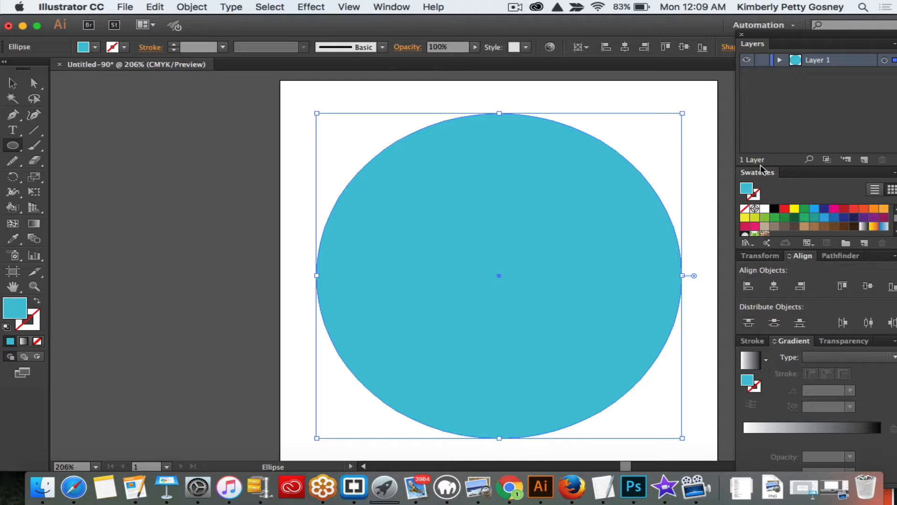
pyautogui.click(388, 8)
pyautogui.scroll(-5, 394, 401)
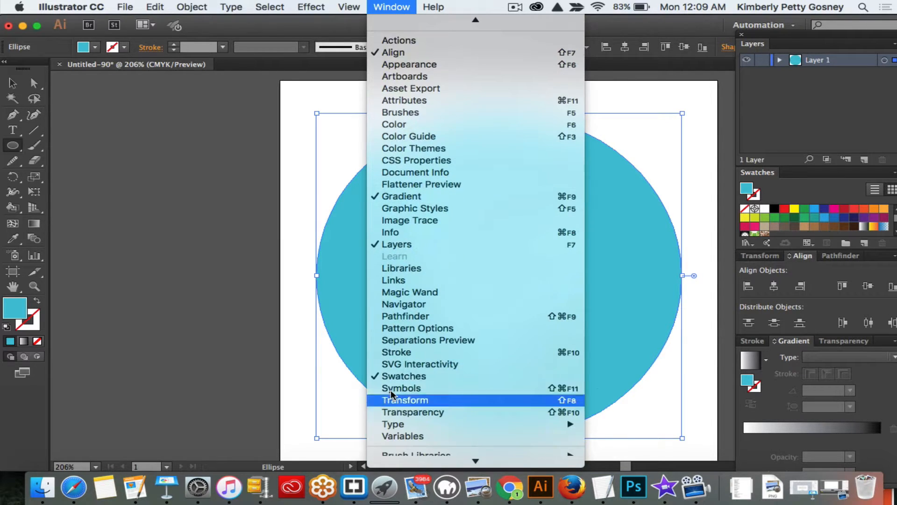
pyautogui.click(796, 196)
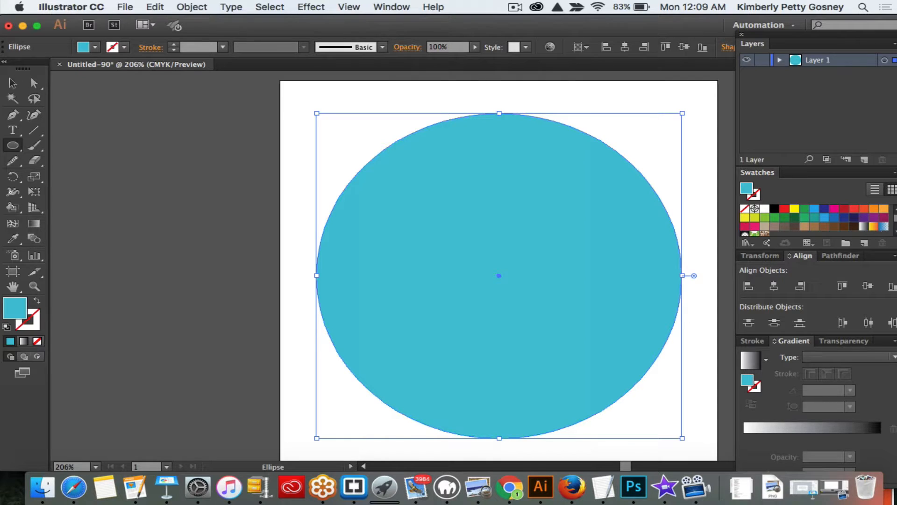
# Try the dark red and dark green swatches on the circle, settle on the C=50 M=0 Y=100 K=0 swatch, and deselect it
pyautogui.moveTo(896, 210)
pyautogui.mouseDown()
pyautogui.moveTo(896, 229)
pyautogui.moveTo(895, 217)
pyautogui.mouseUp()
pyautogui.click(844, 209)
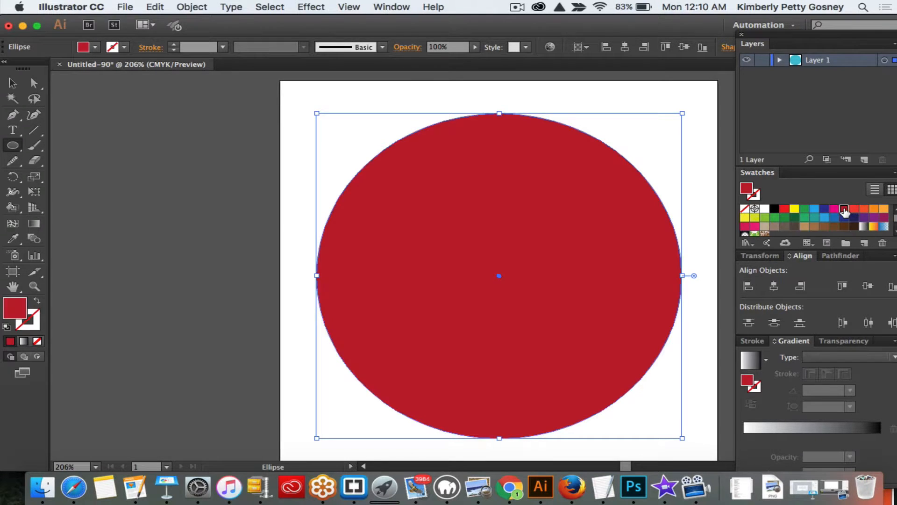
pyautogui.click(794, 217)
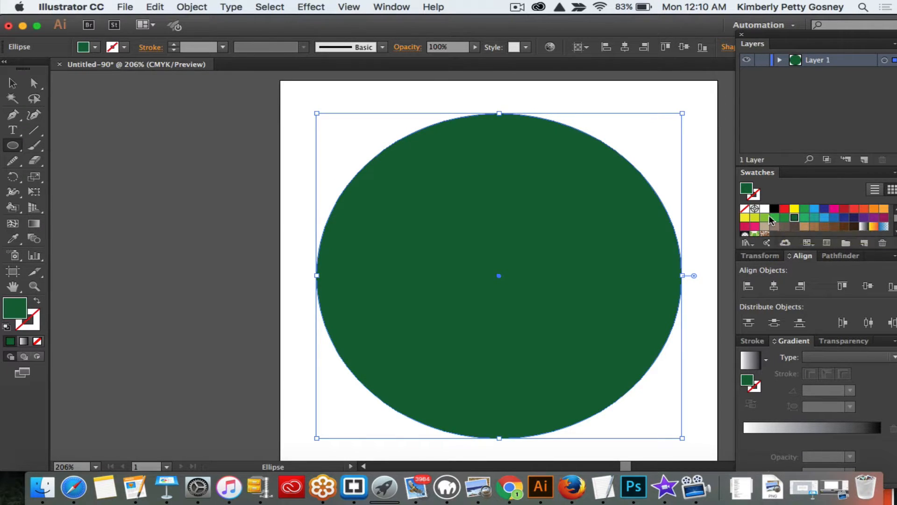
pyautogui.click(765, 218)
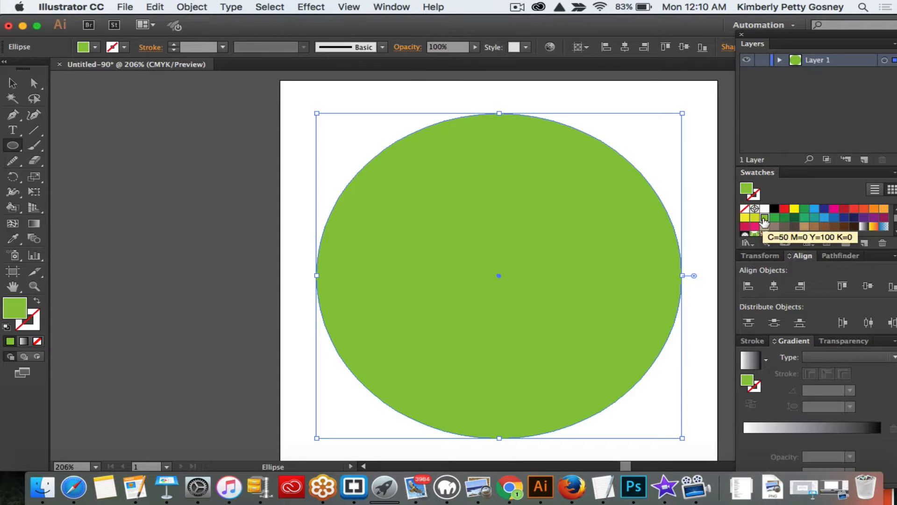
pyautogui.click(13, 83)
pyautogui.click(176, 212)
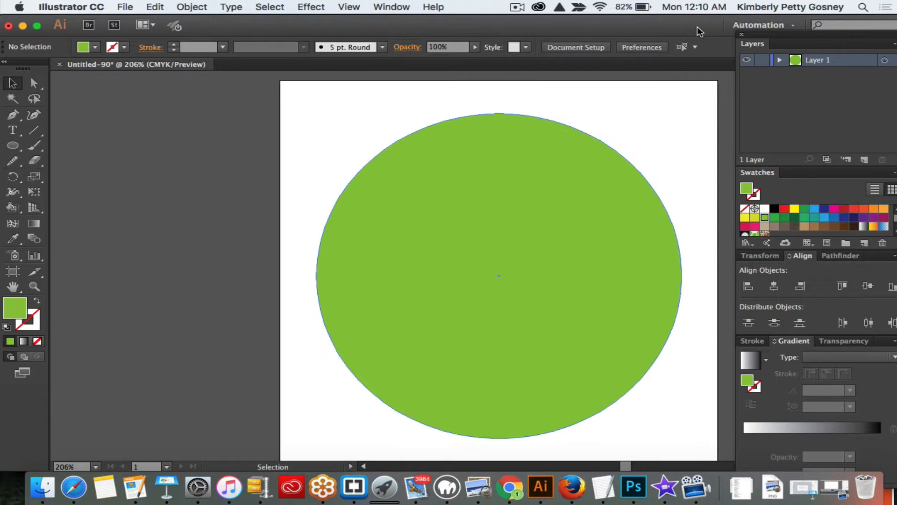
# Apply a drop shadow to the circle with Normal mode, 50% opacity, 5 px X and Y offsets and 5 px blur
pyautogui.moveTo(816, 36); pyautogui.dragTo(826, 46)
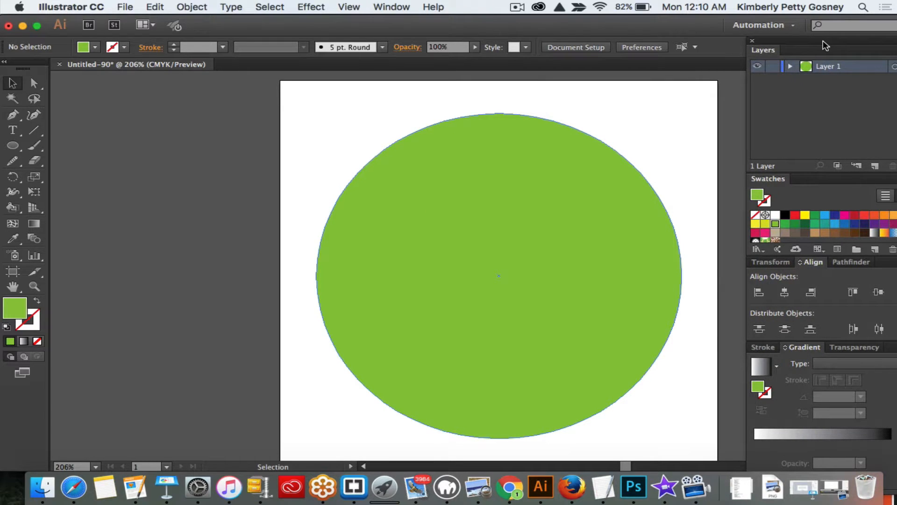
pyautogui.click(500, 213)
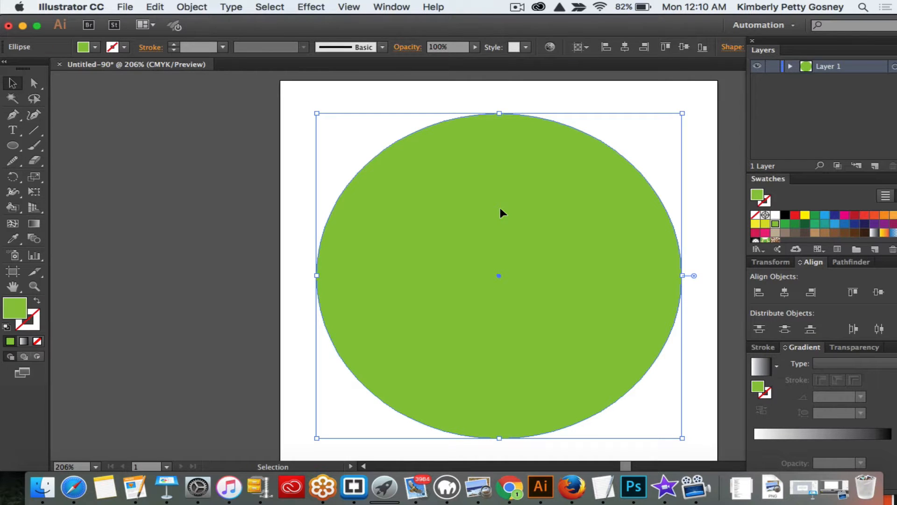
pyautogui.click(309, 6)
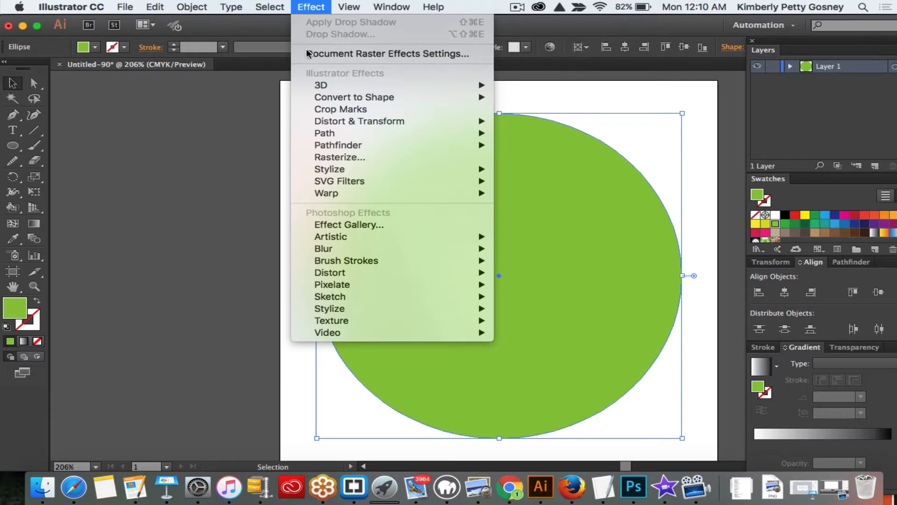
pyautogui.moveTo(325, 171)
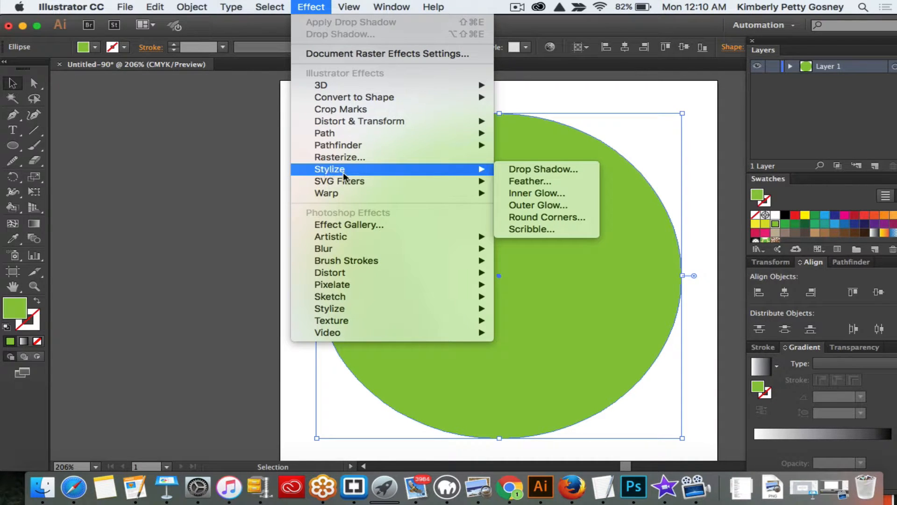
pyautogui.click(515, 168)
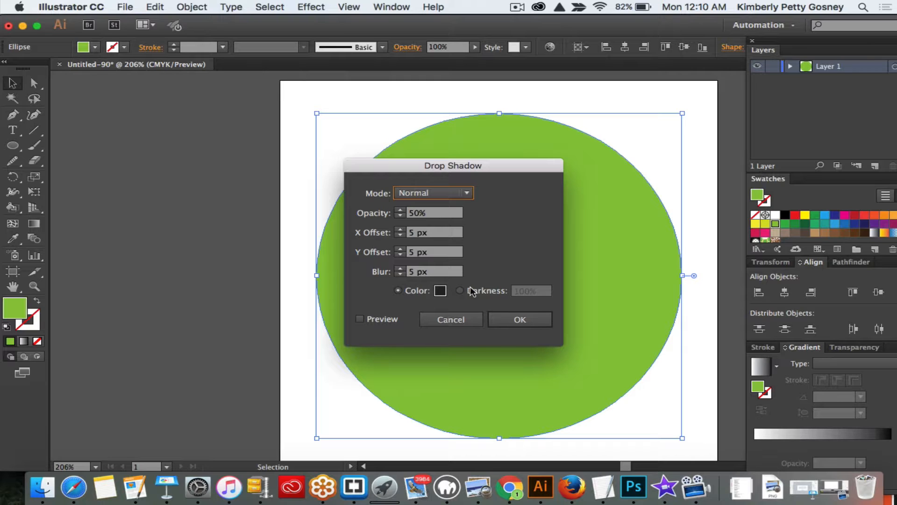
pyautogui.click(516, 319)
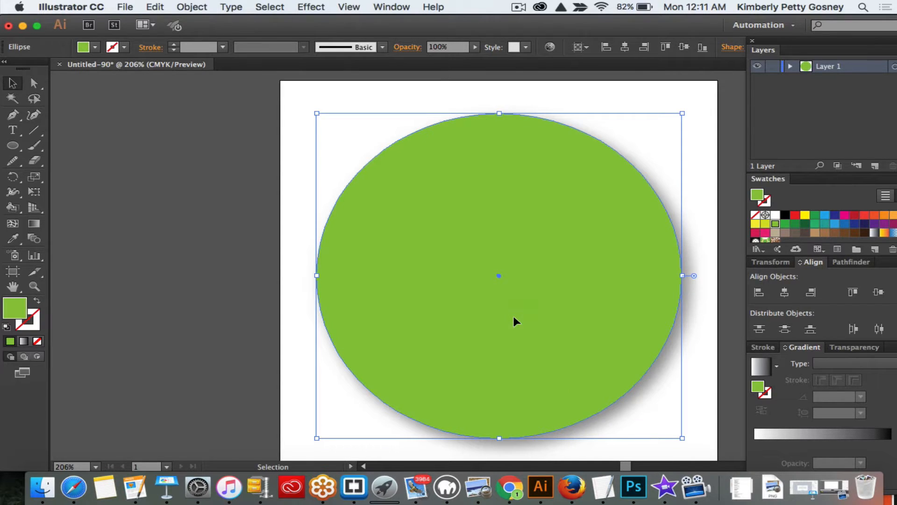
pyautogui.click(158, 244)
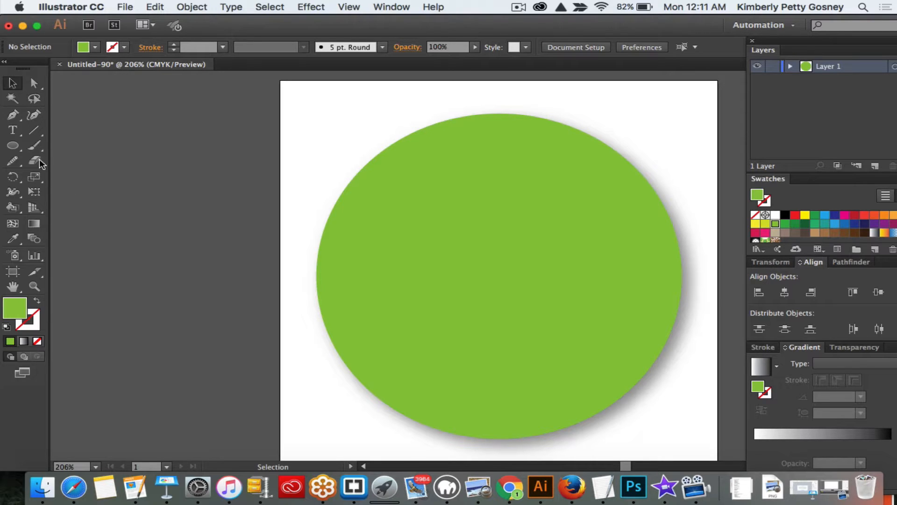
# Add the two-line text "Hello" / "There!" at the circle's center in the Abril Fatface Regular font
pyautogui.click(14, 130)
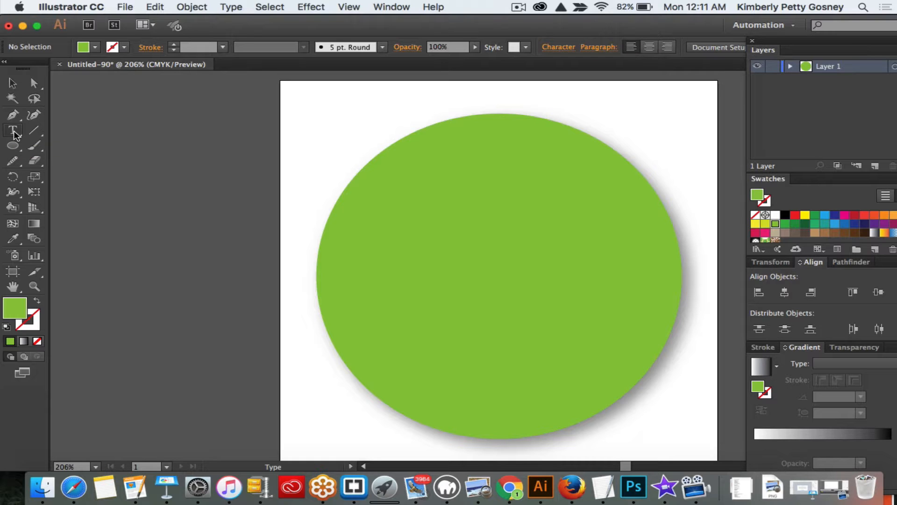
pyautogui.click(497, 275)
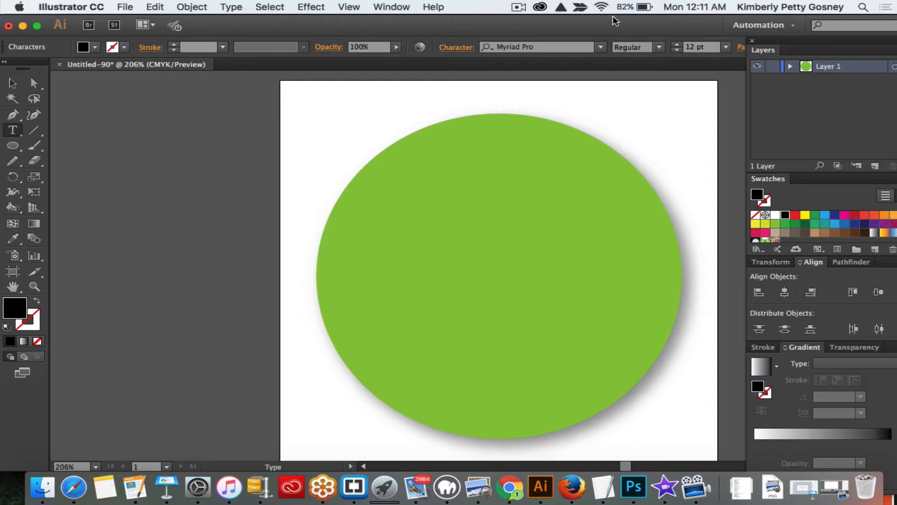
pyautogui.click(235, 9)
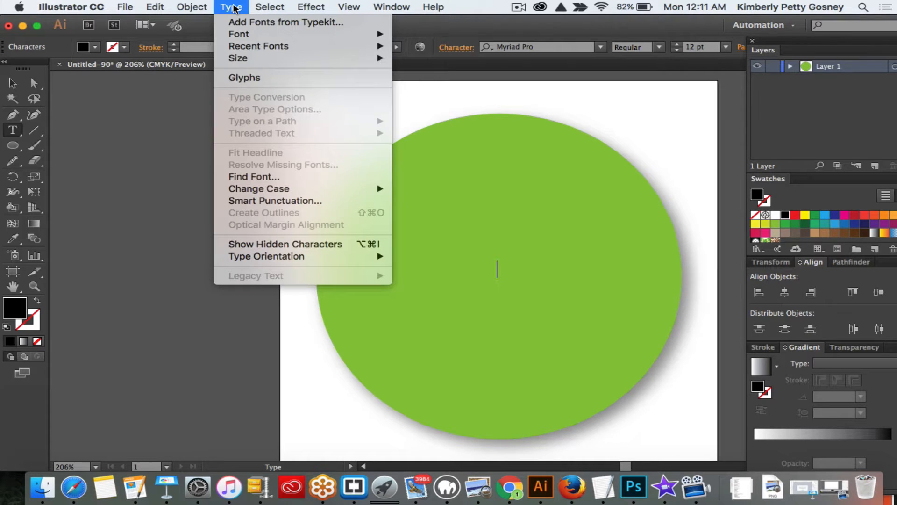
pyautogui.moveTo(236, 35)
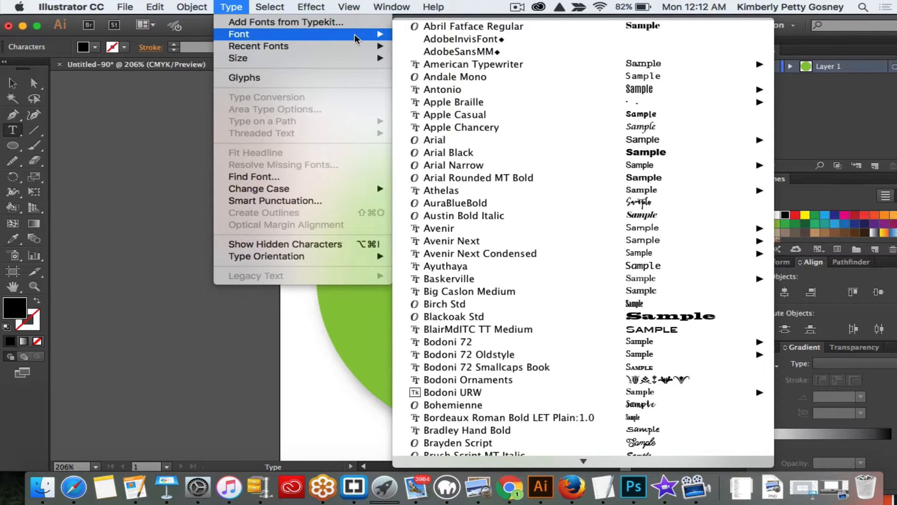
pyautogui.click(448, 25)
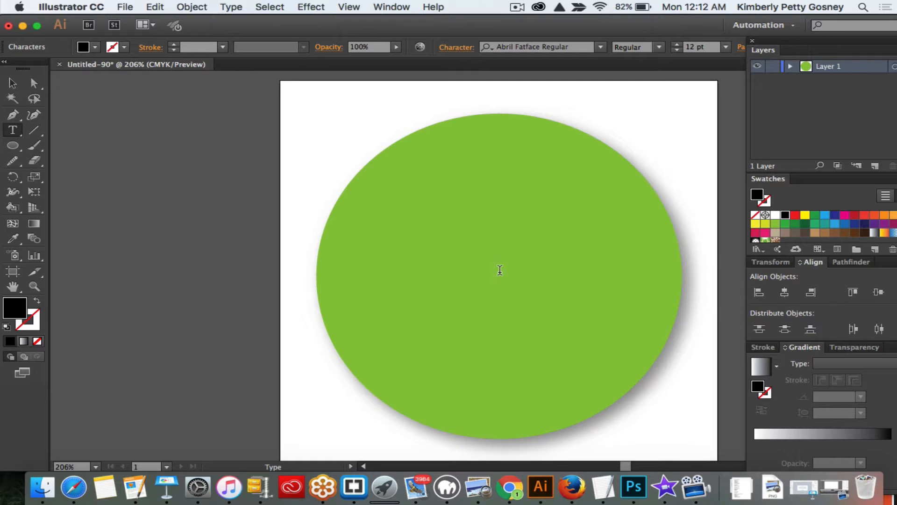
pyautogui.write('Hello')
pyautogui.press('Return')
pyautogui.write('There')
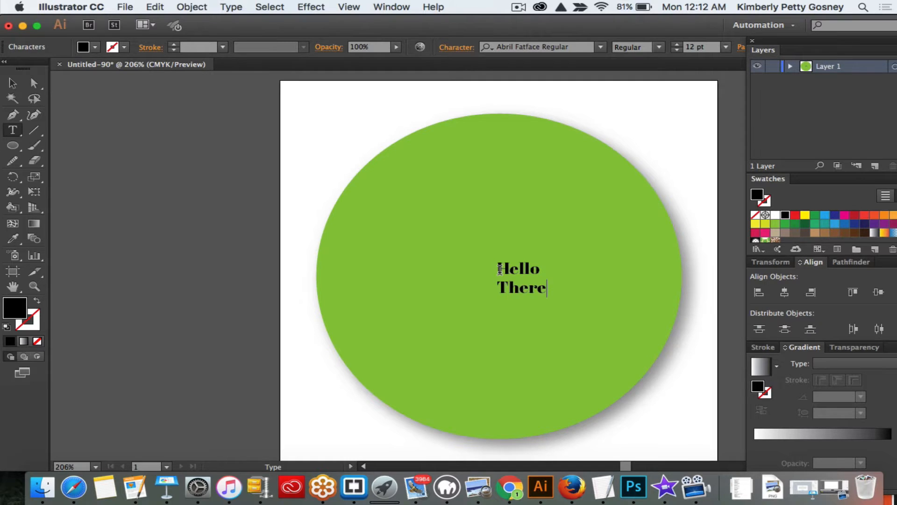
pyautogui.write('!')
# Enlarge the "Hello There!" text to about four times its size and center-align its lines
pyautogui.moveTo(563, 287); pyautogui.dragTo(474, 234)
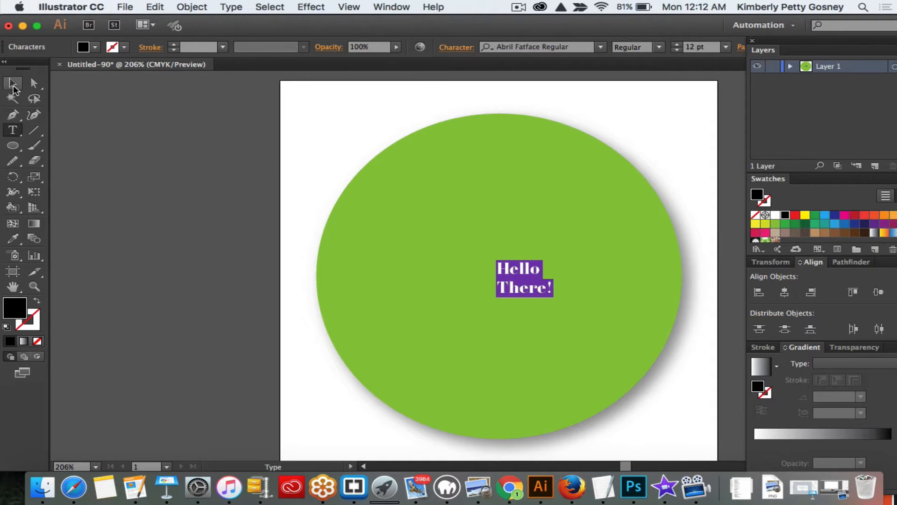
pyautogui.click(13, 85)
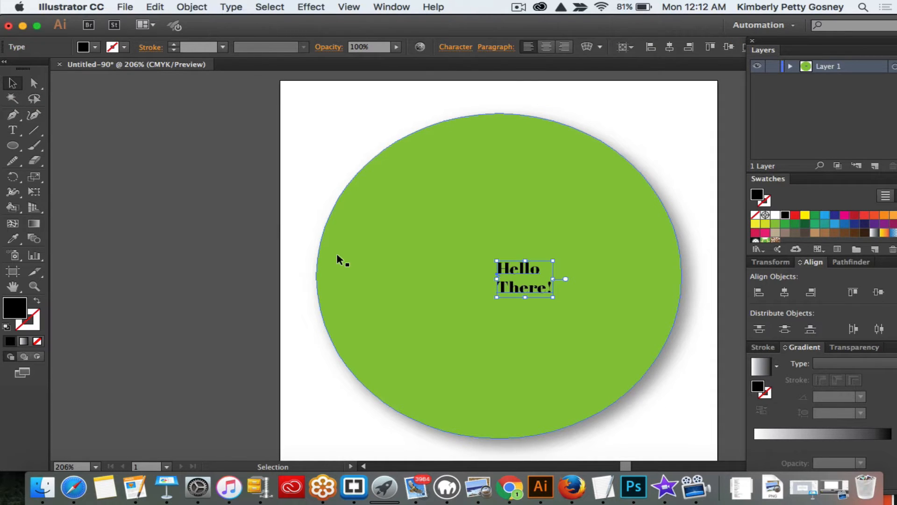
pyautogui.moveTo(497, 260); pyautogui.dragTo(315, 142)
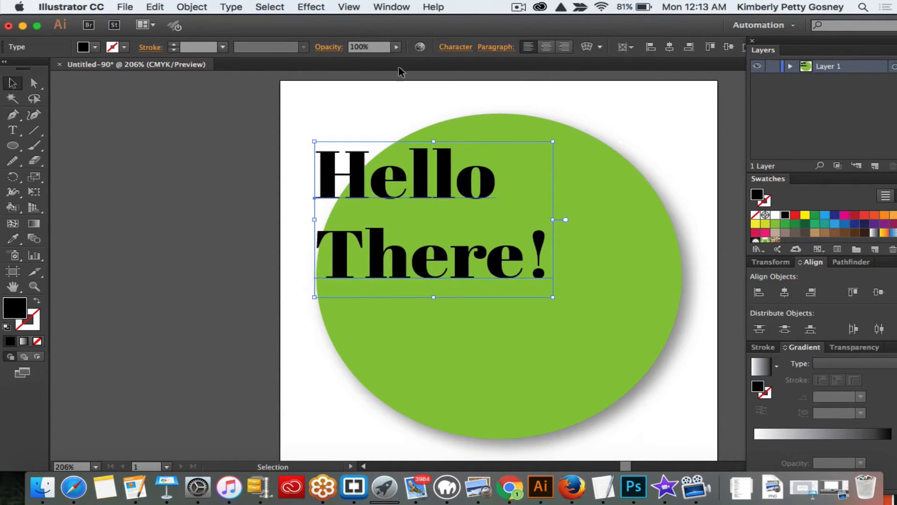
pyautogui.click(547, 48)
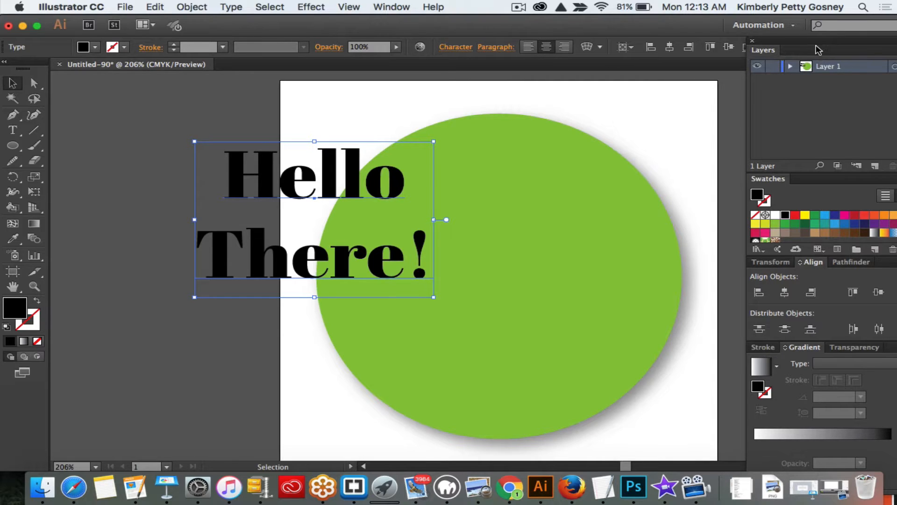
# Center the "Hello There!" text horizontally and vertically on the artboard
pyautogui.moveTo(813, 42); pyautogui.dragTo(835, 102)
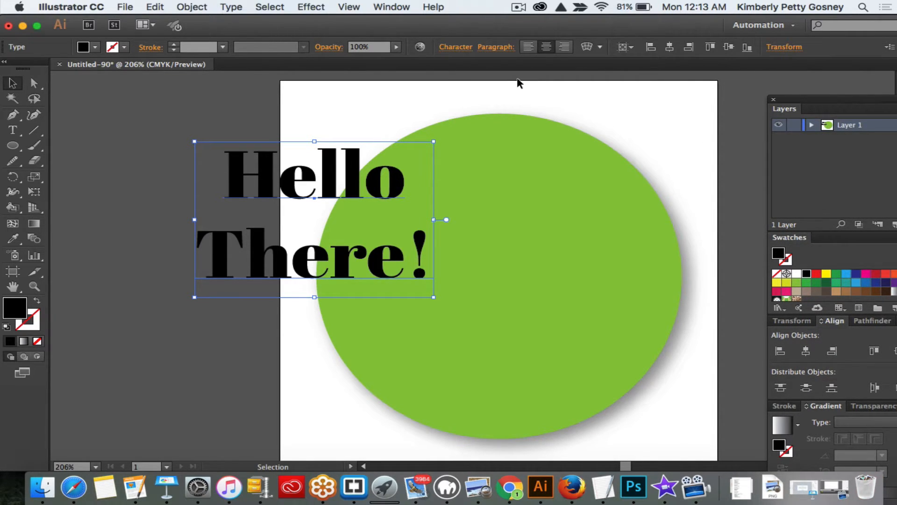
pyautogui.moveTo(833, 102); pyautogui.dragTo(797, 27)
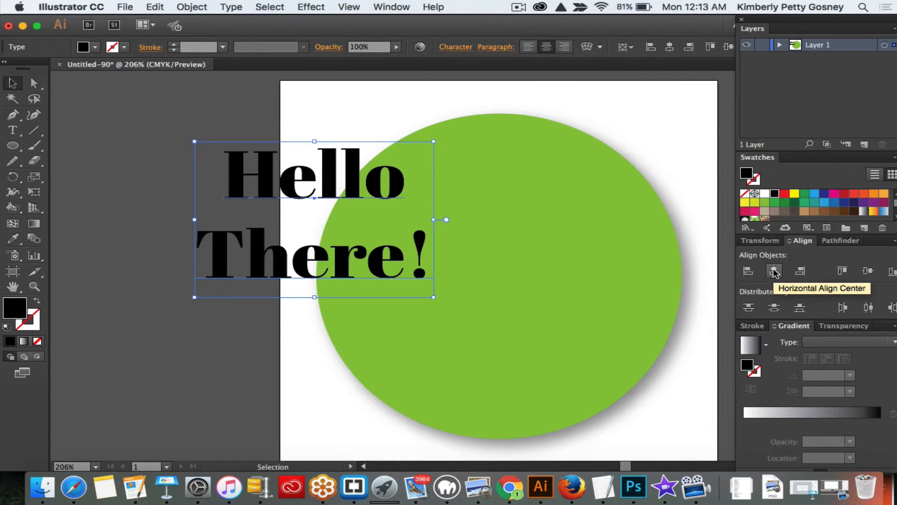
pyautogui.click(774, 271)
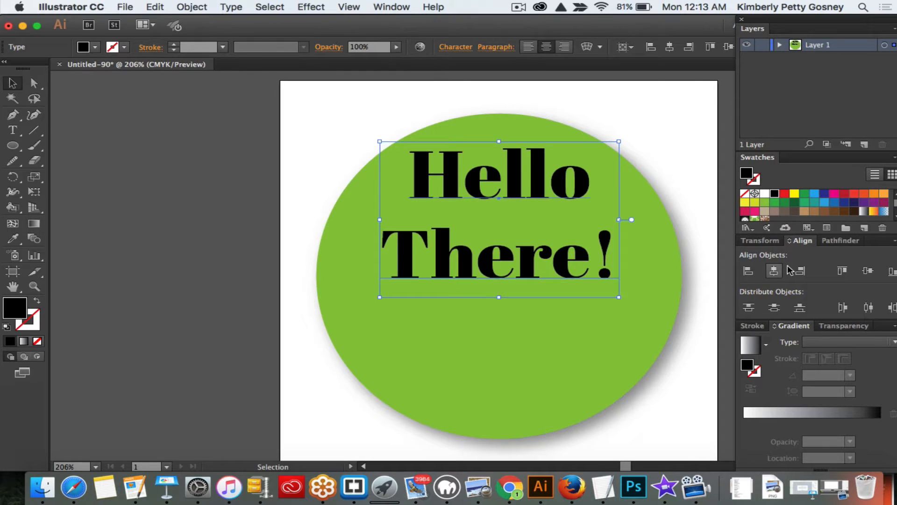
pyautogui.click(869, 271)
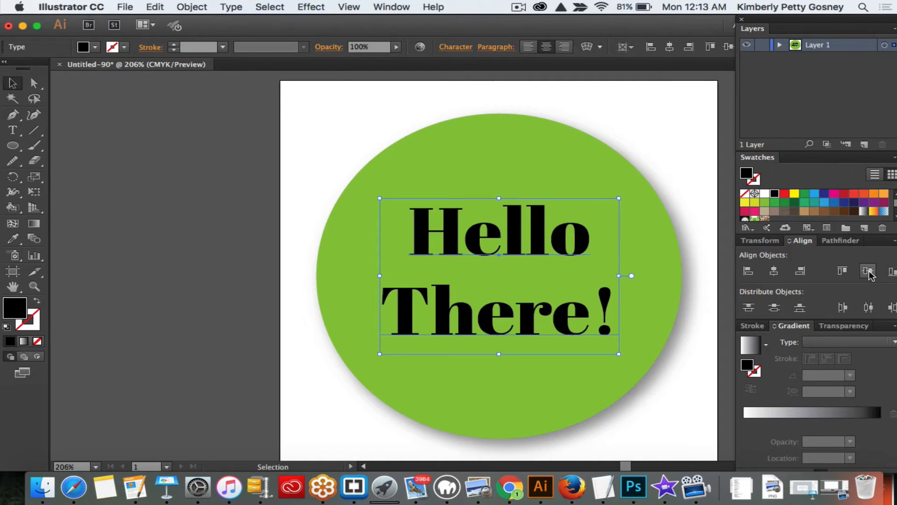
# Set the fill color of the "Hello There!" text to white, ffffff, and deselect it
pyautogui.doubleClick(16, 309)
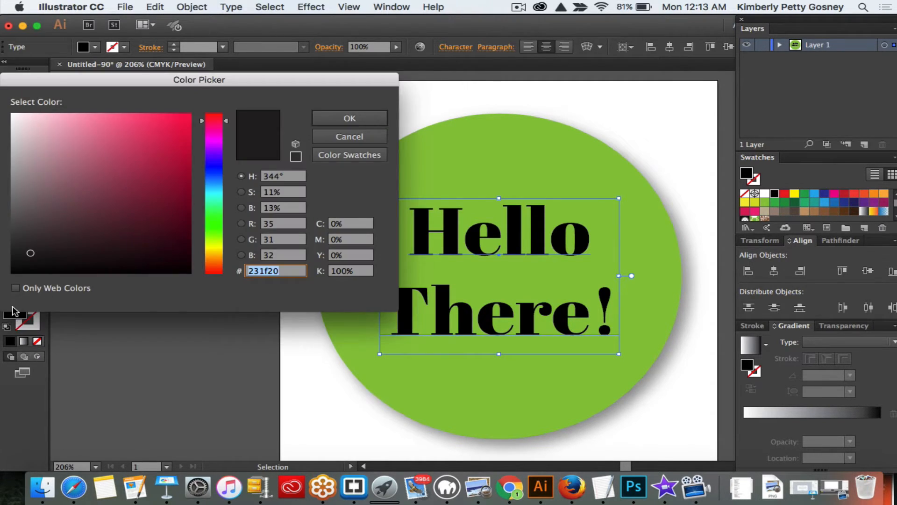
pyautogui.write('ffffff')
pyautogui.press('Tab')
pyautogui.press('Return')
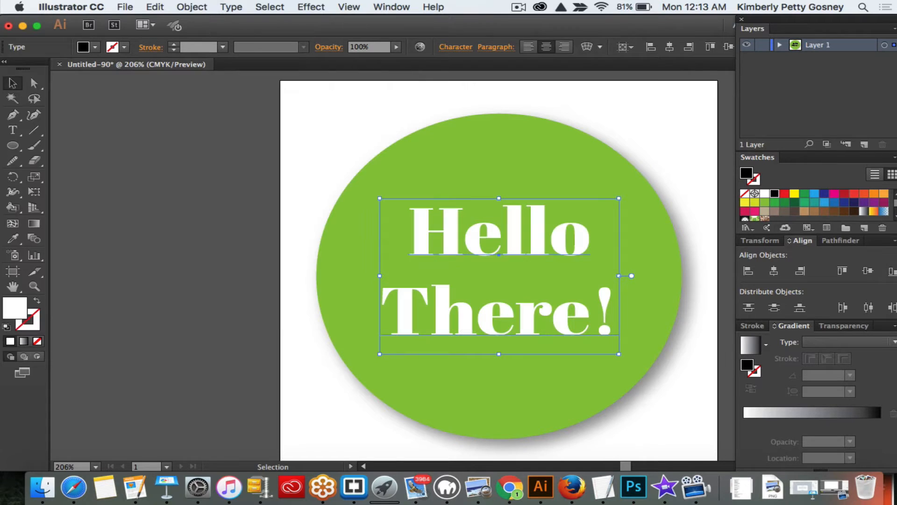
pyautogui.click(201, 191)
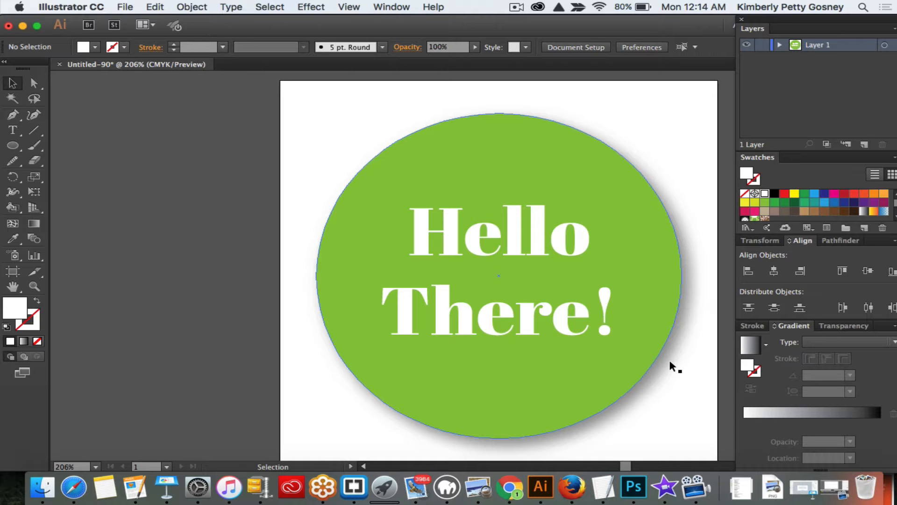
# Open the graphic in Save for Web (Legacy) and preview the transparent PNG-24 version in the browser, returning to Illustrator
pyautogui.click(130, 6)
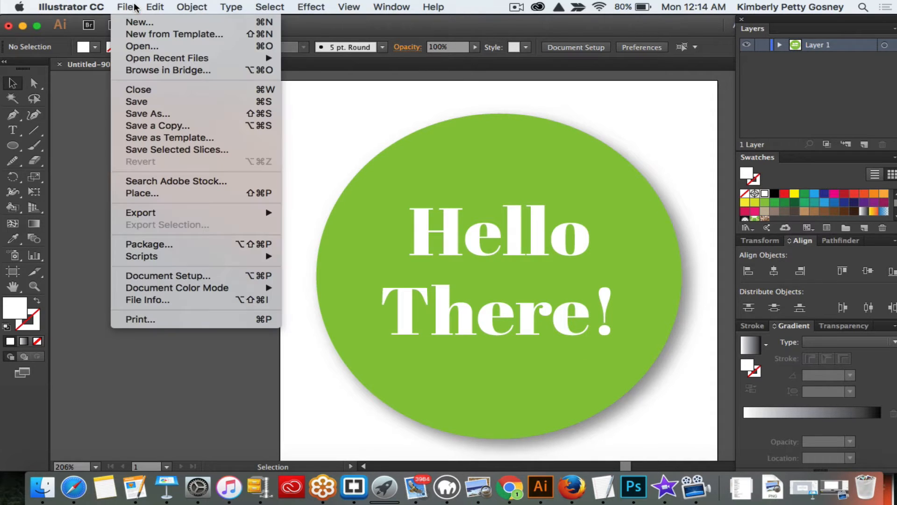
pyautogui.moveTo(148, 216)
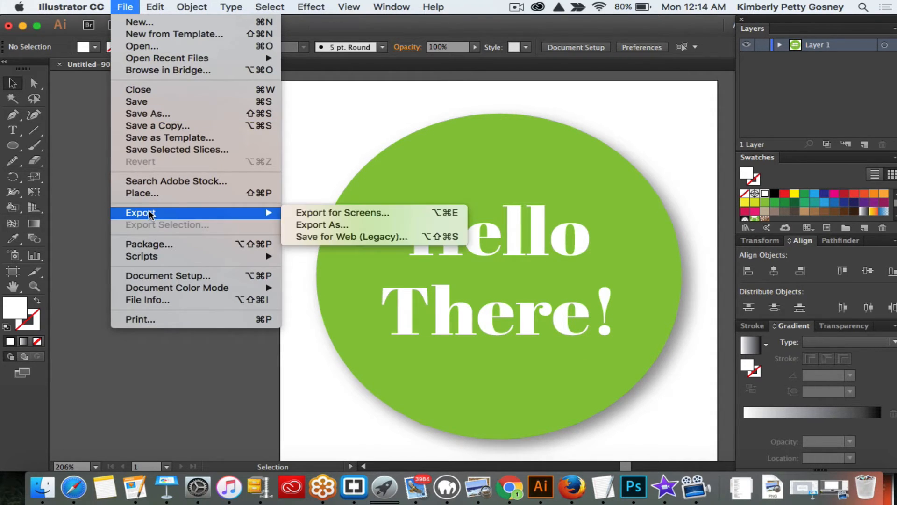
pyautogui.click(315, 235)
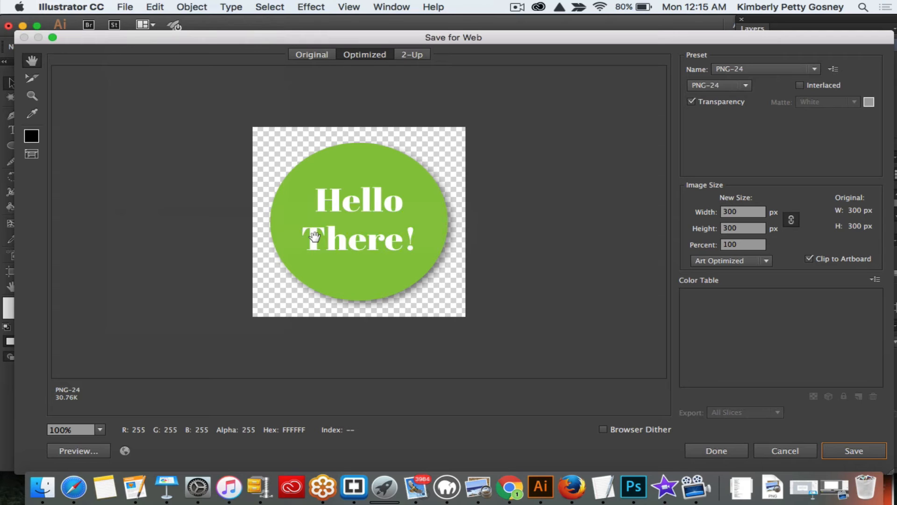
pyautogui.click(88, 452)
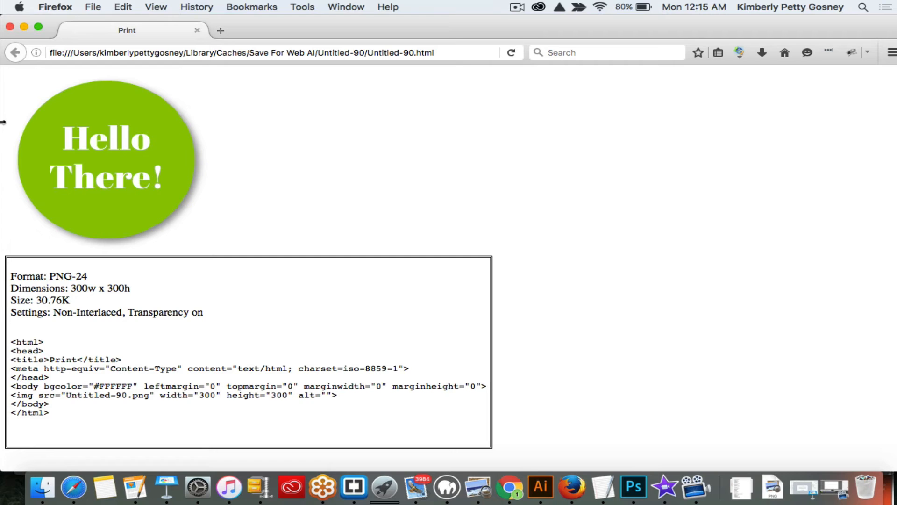
pyautogui.click(541, 489)
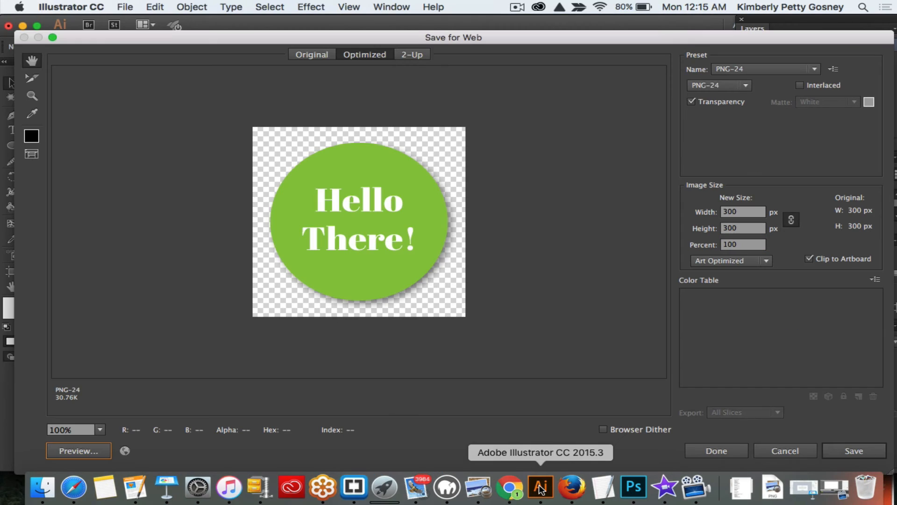
# Save the optimized PNG-24 image under the name Button in the Icons folder
pyautogui.click(851, 446)
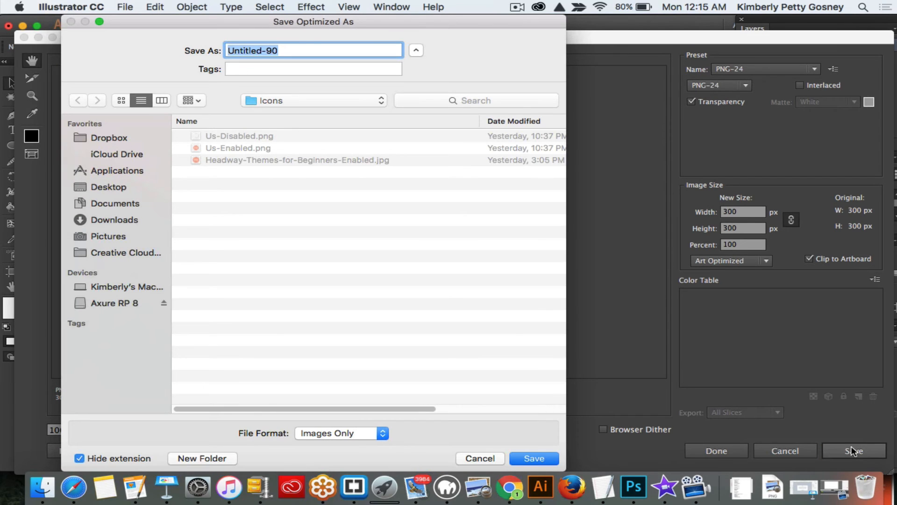
pyautogui.write('Button')
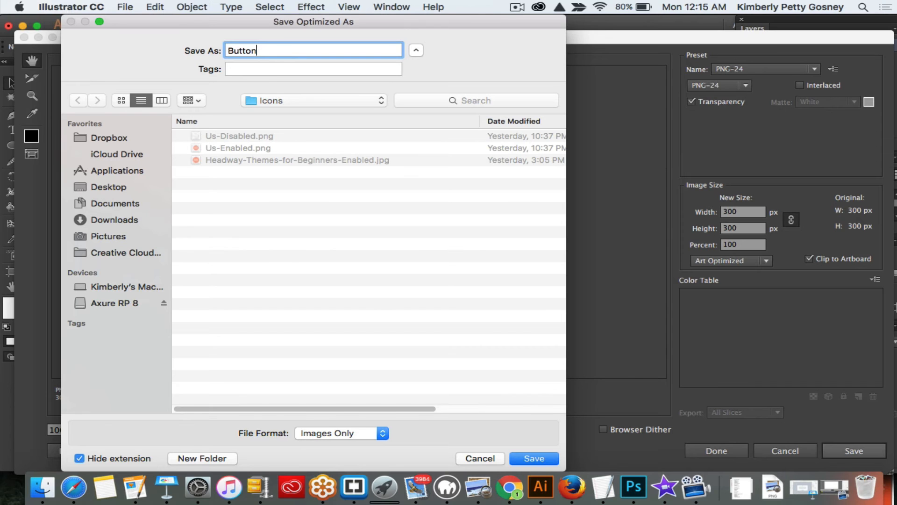
pyautogui.press('Return')
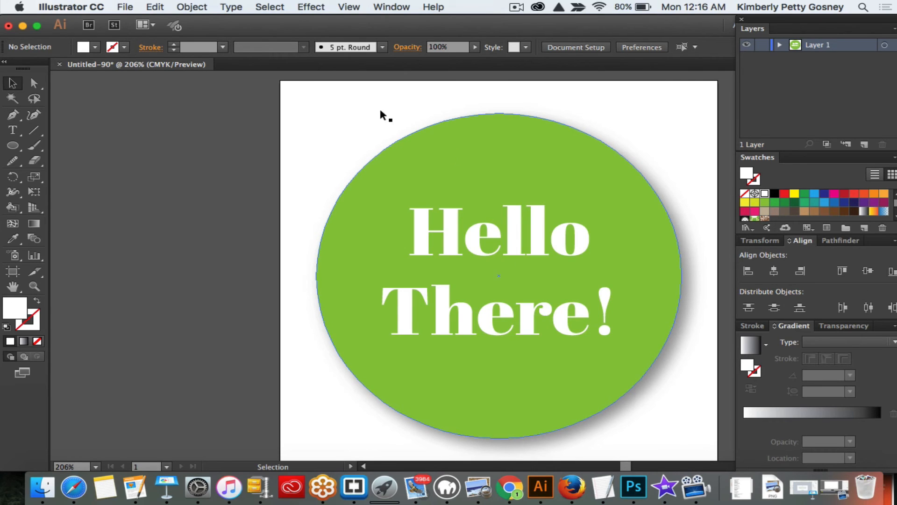
# Save the document as Main Sidebar Button.ai in the Icons folder, in Adobe Illustrator format with the default Illustrator CC options
pyautogui.click(131, 7)
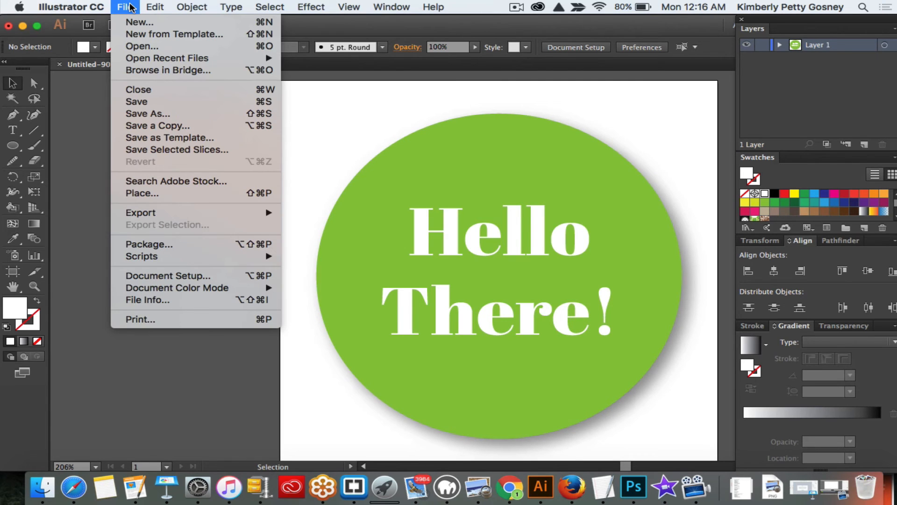
pyautogui.click(147, 113)
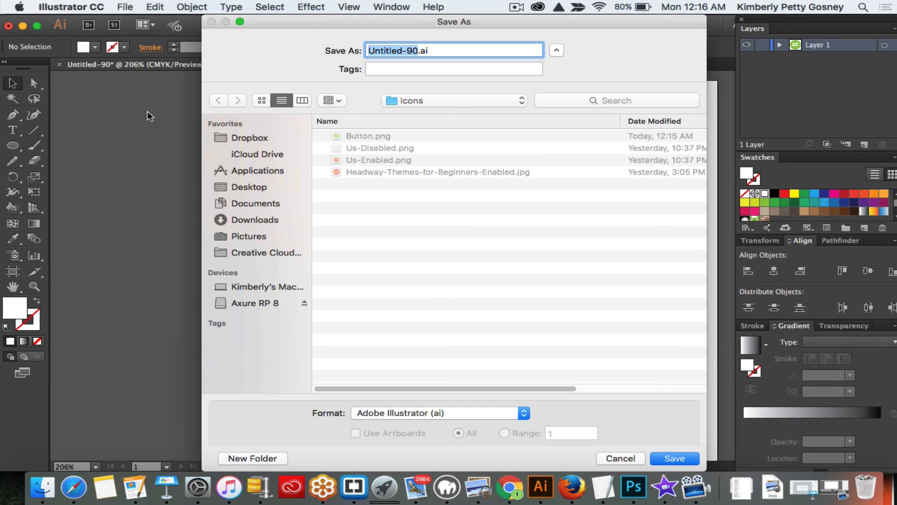
pyautogui.write('Main ')
pyautogui.write('Sidebar Butto')
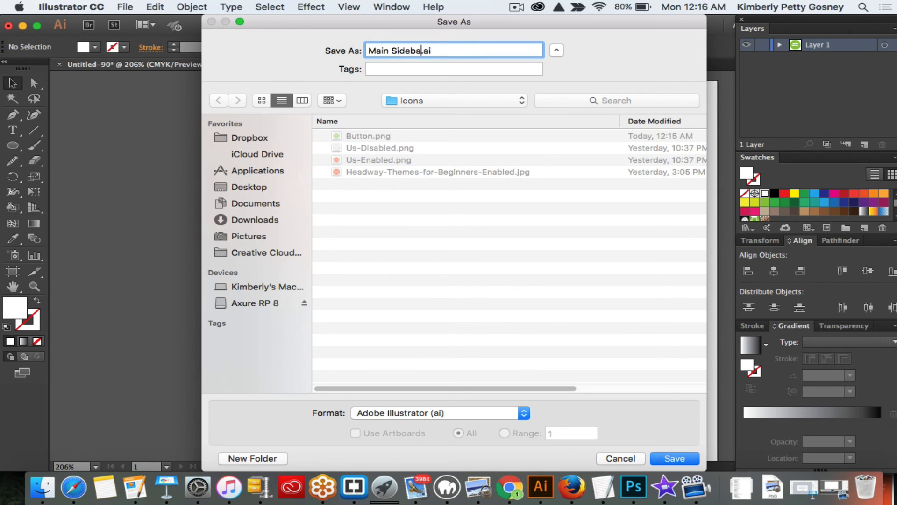
pyautogui.write('n')
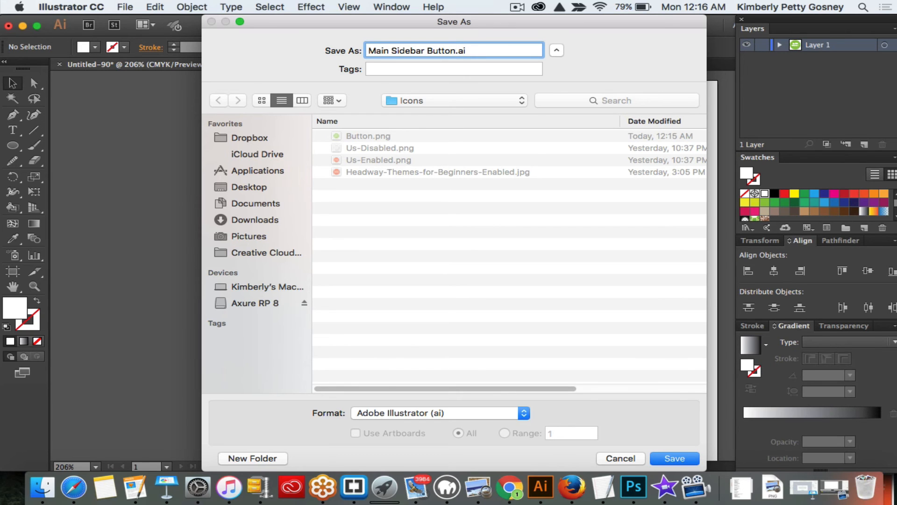
pyautogui.press('Return')
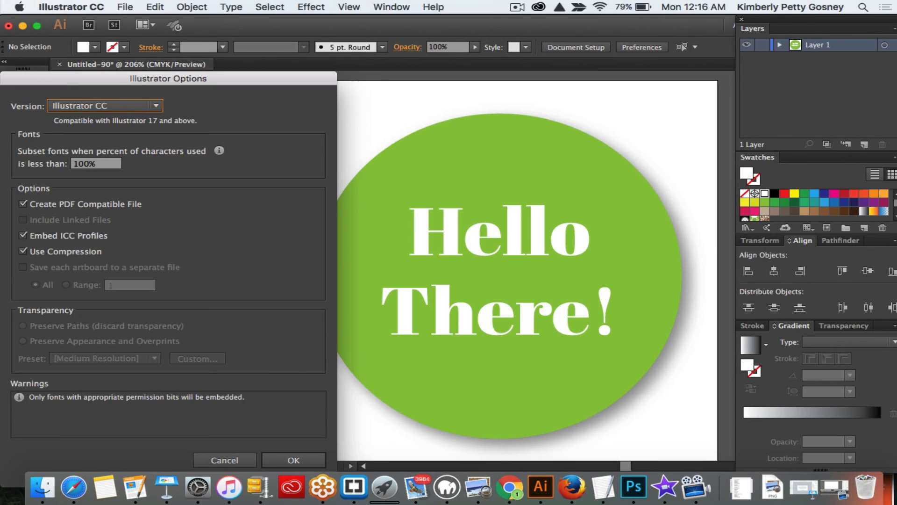
pyautogui.click(298, 460)
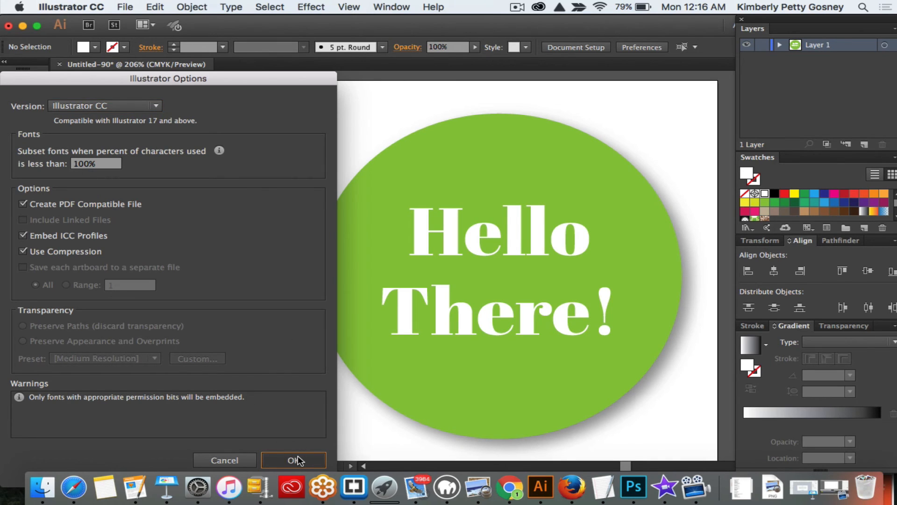